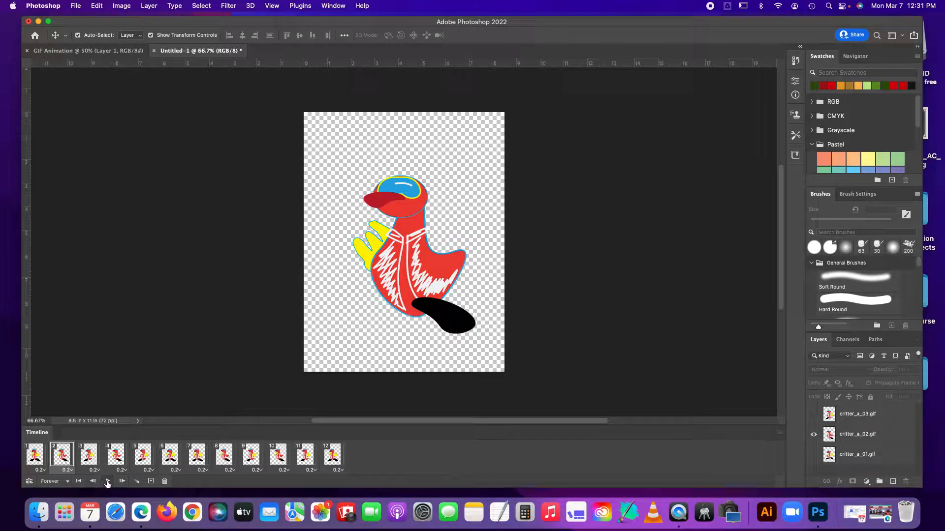
Preview the finished critter frame animation, stop it, and glance at the GIF Animation document before returning
left_click(107, 482)
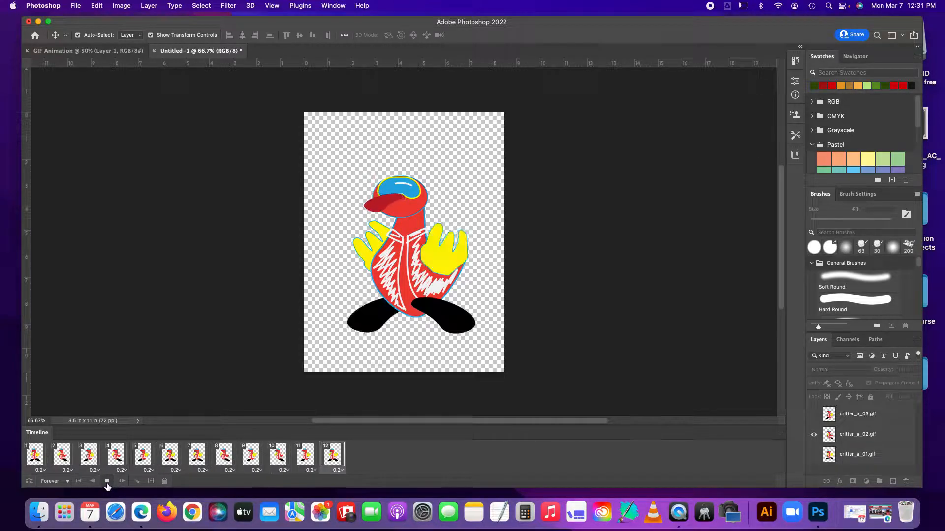
left_click(107, 482)
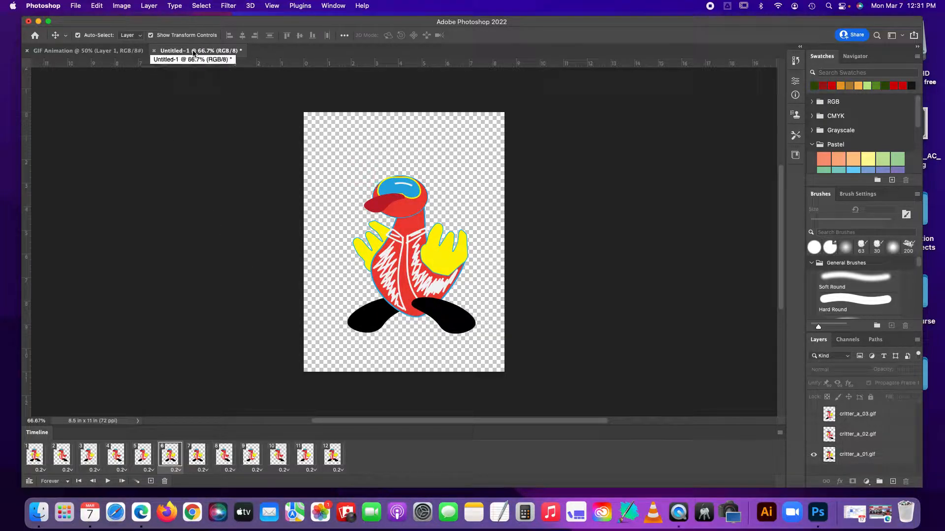
left_click(47, 51)
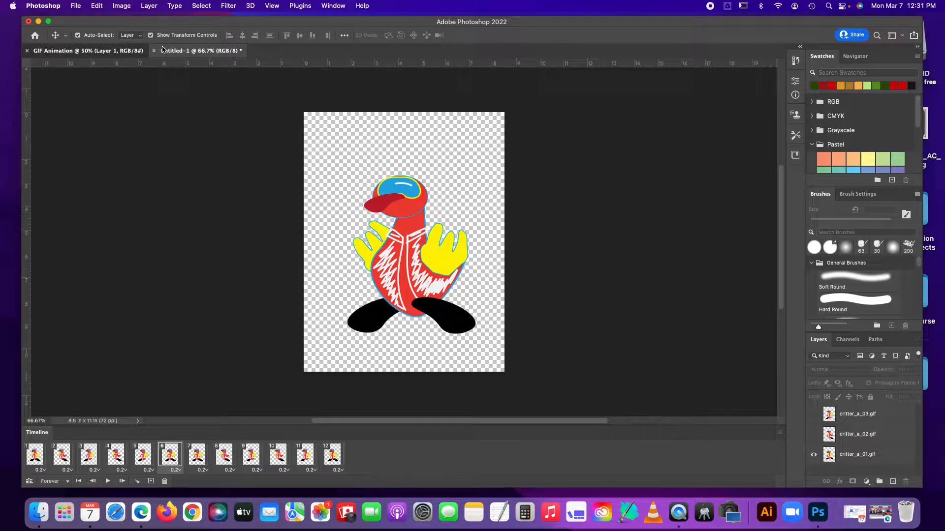
left_click(185, 51)
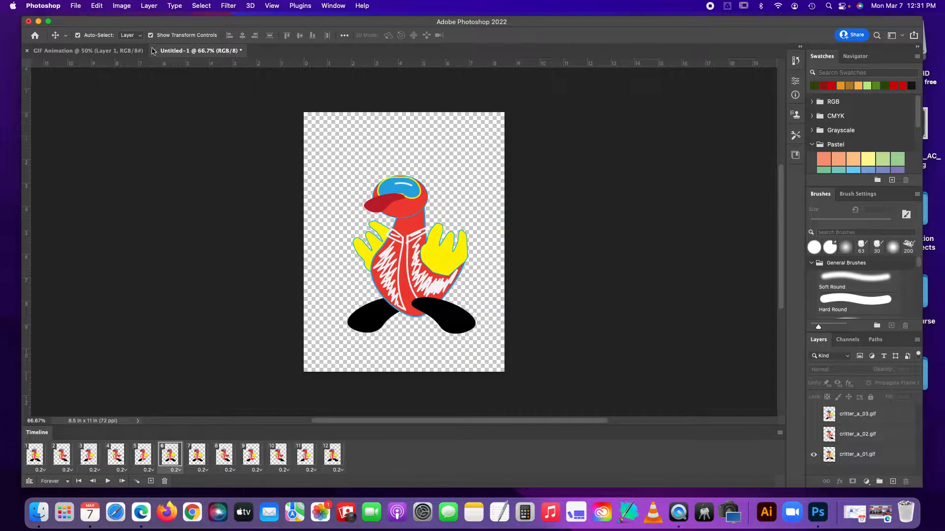
Set up a new document from the Web Small preset in portrait orientation, 800 x 1280 pixels at 72 ppi
left_click(75, 6)
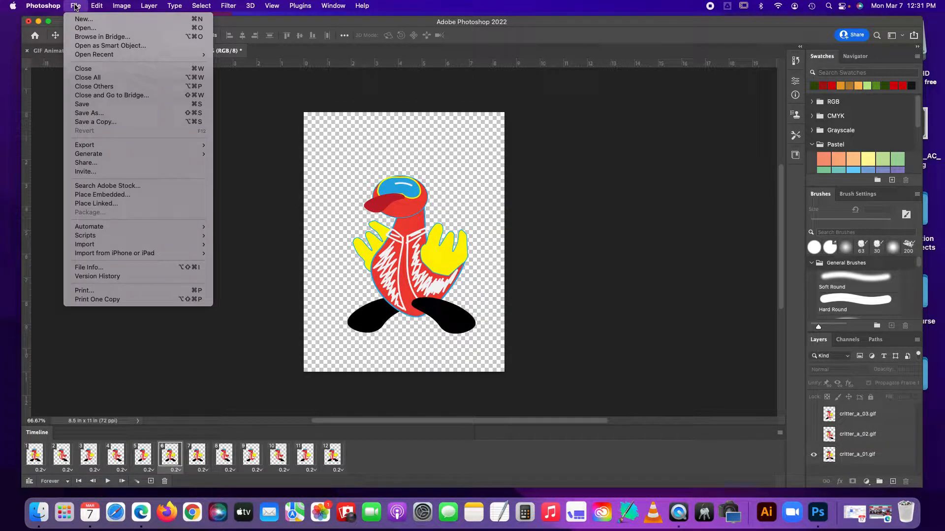
left_click(111, 21)
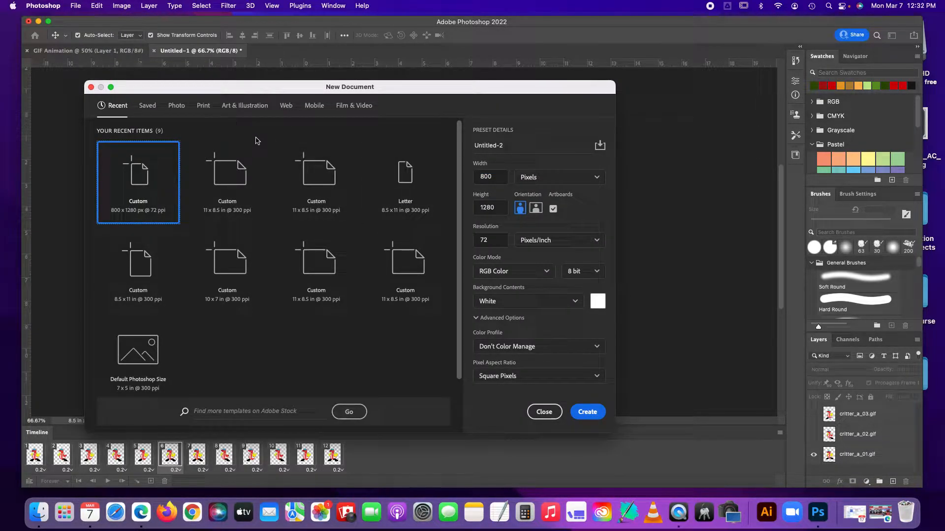
left_click(203, 108)
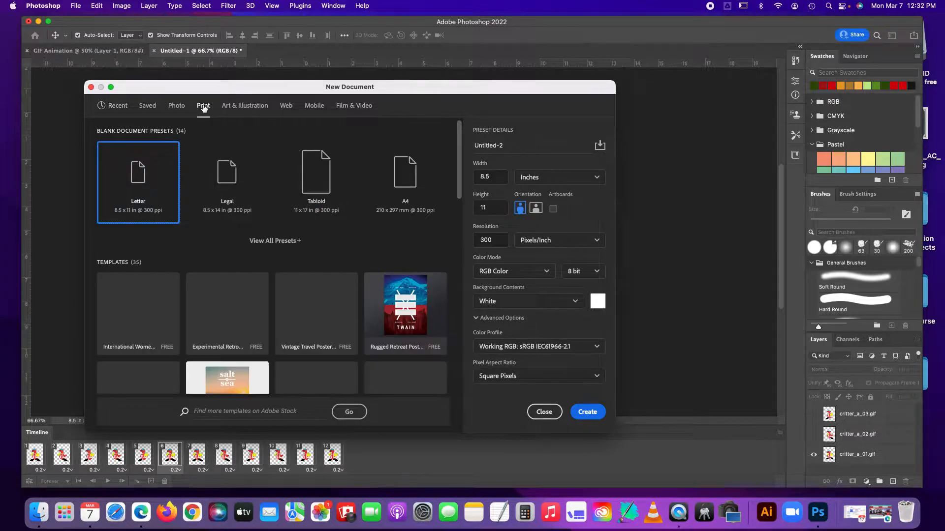
left_click(286, 105)
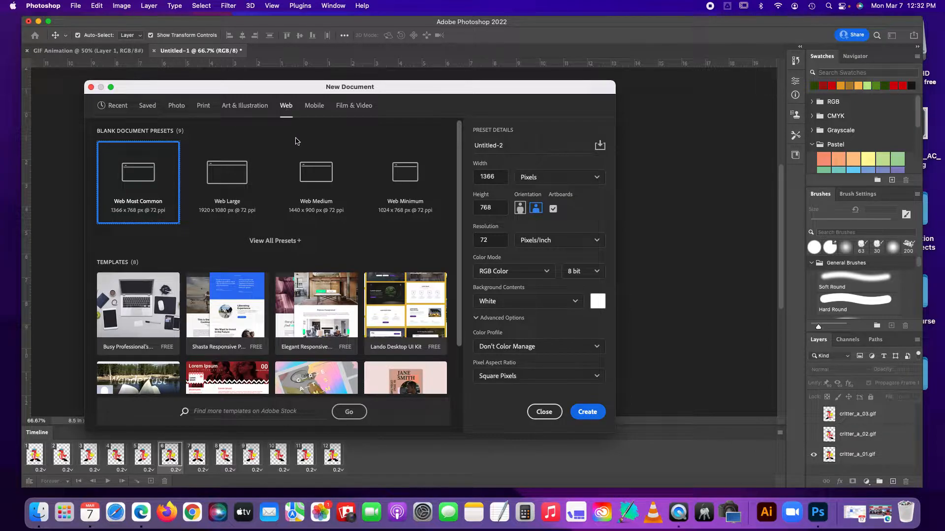
left_click(274, 241)
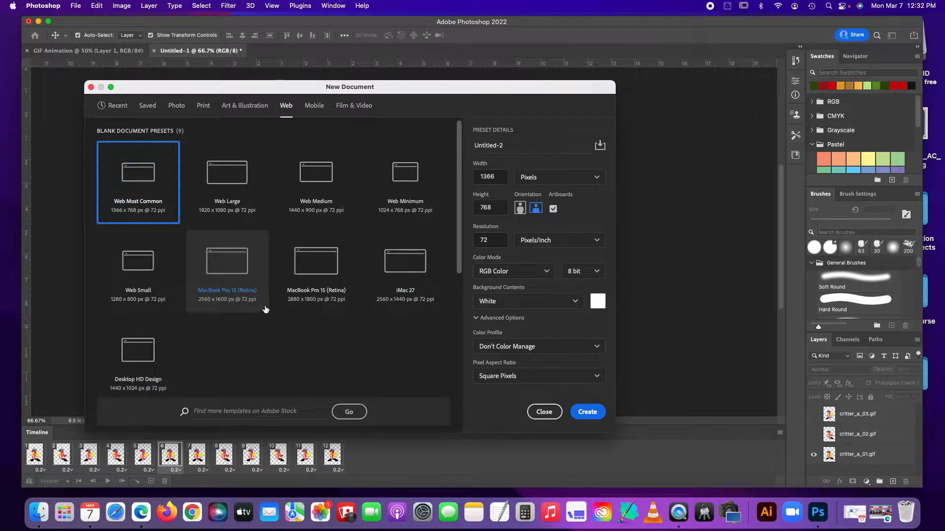
left_click(143, 271)
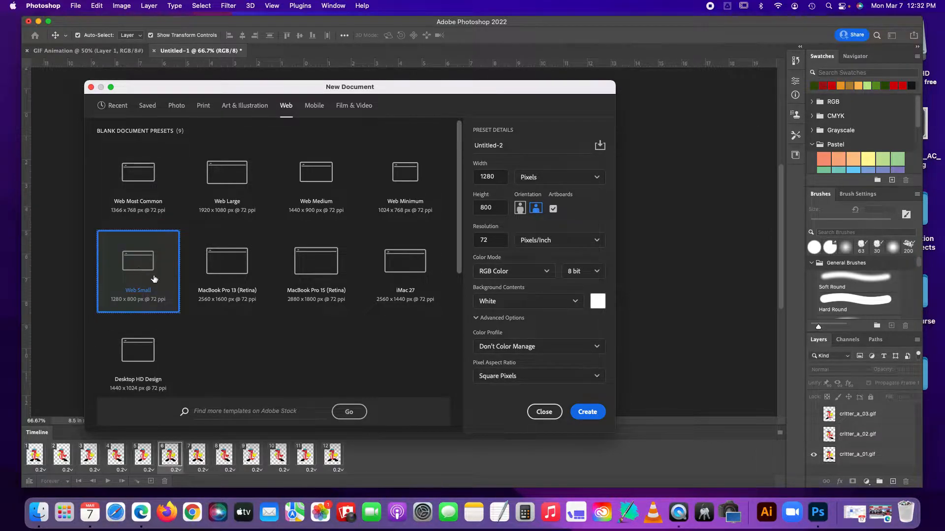
left_click(520, 213)
Name the new document critter_animation, create it, and hide the timeline
double_click(528, 149)
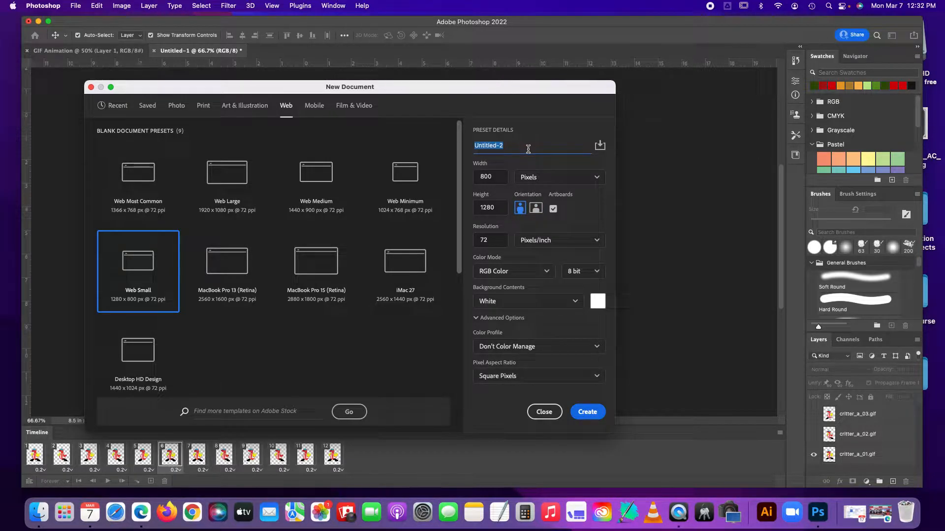
key("BackSpace")
type("critter_animation")
left_click(586, 413)
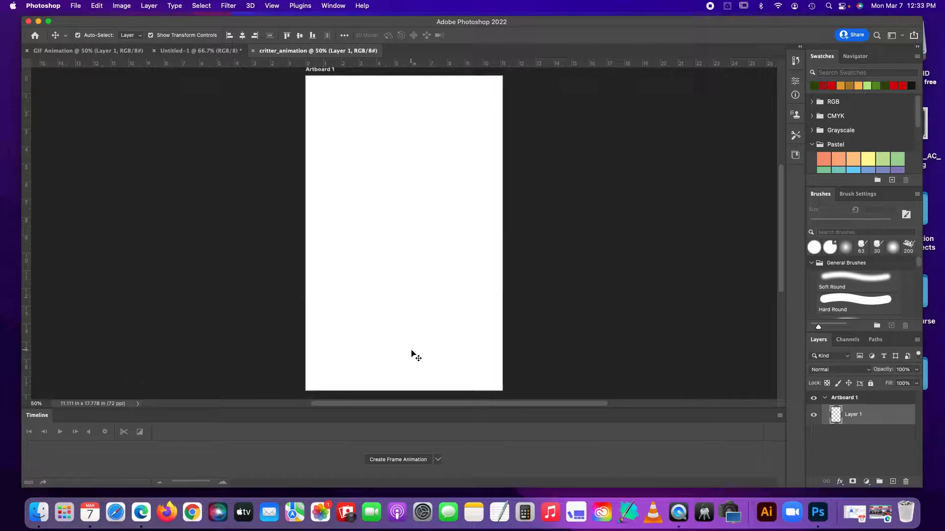
left_click(333, 7)
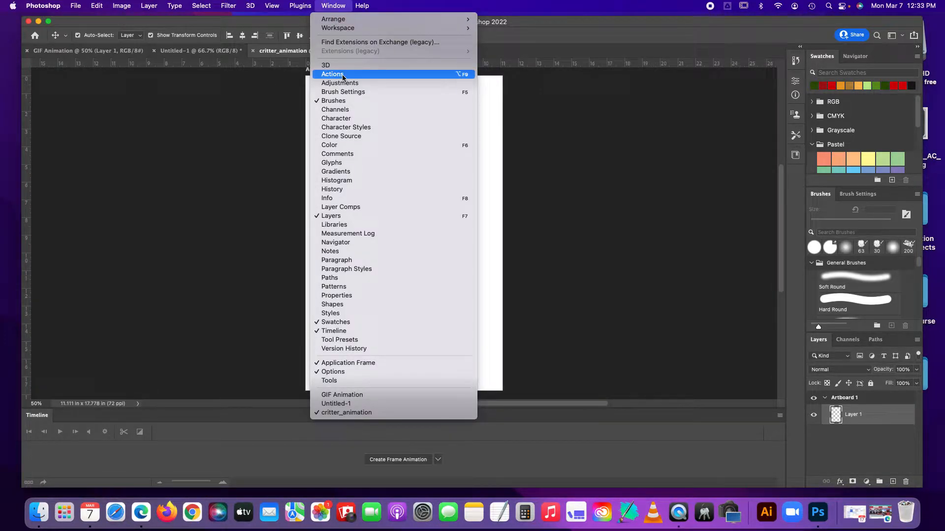
left_click(333, 333)
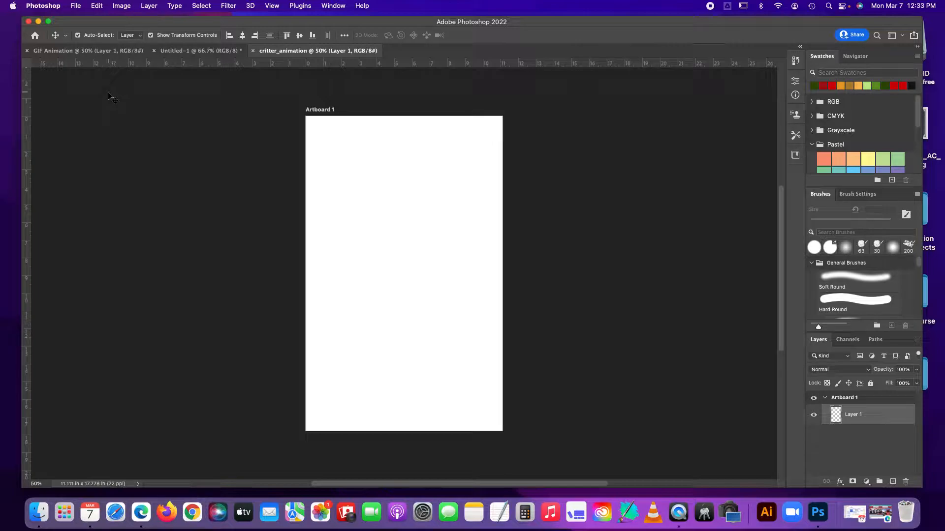
Load critter_a_01.gif, critter_a_02.gif and critter_a_03.gif from the art250 folder as layers with the Load Files into Stack script
left_click(76, 6)
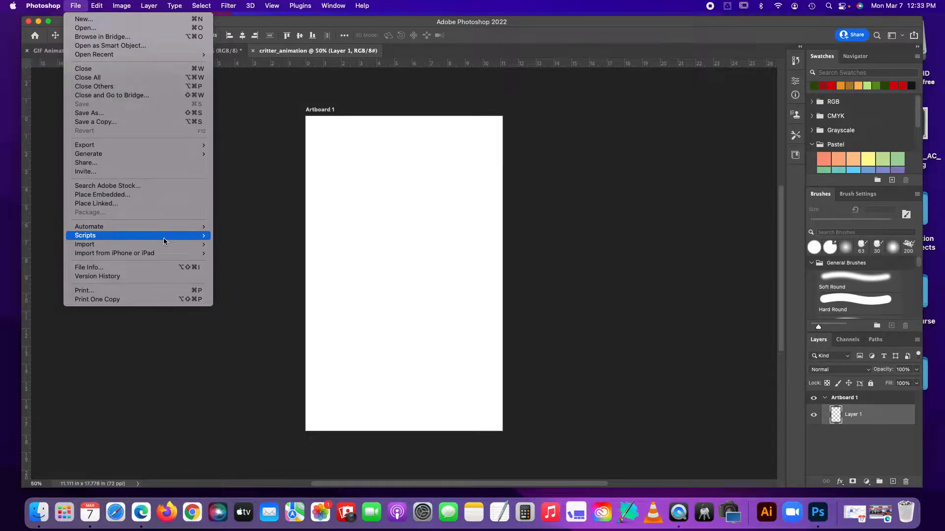
mouse_move(163, 245)
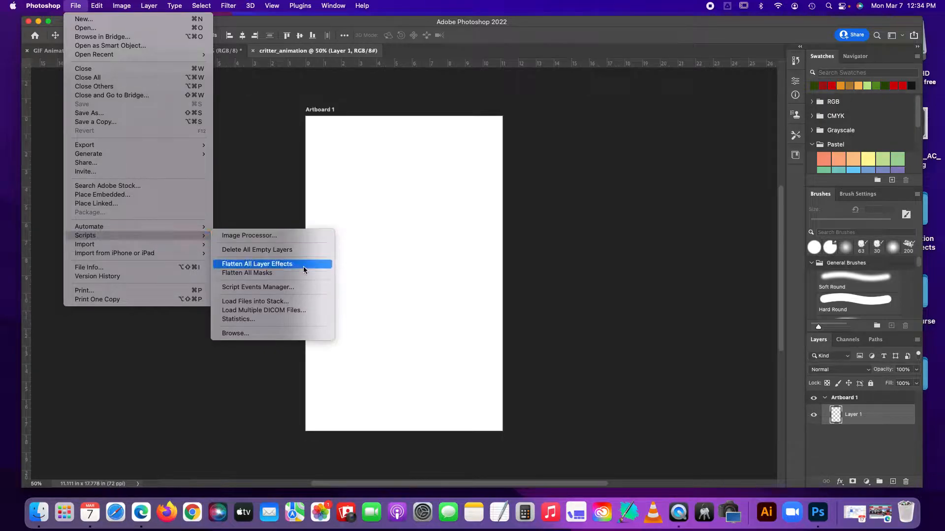
left_click(285, 302)
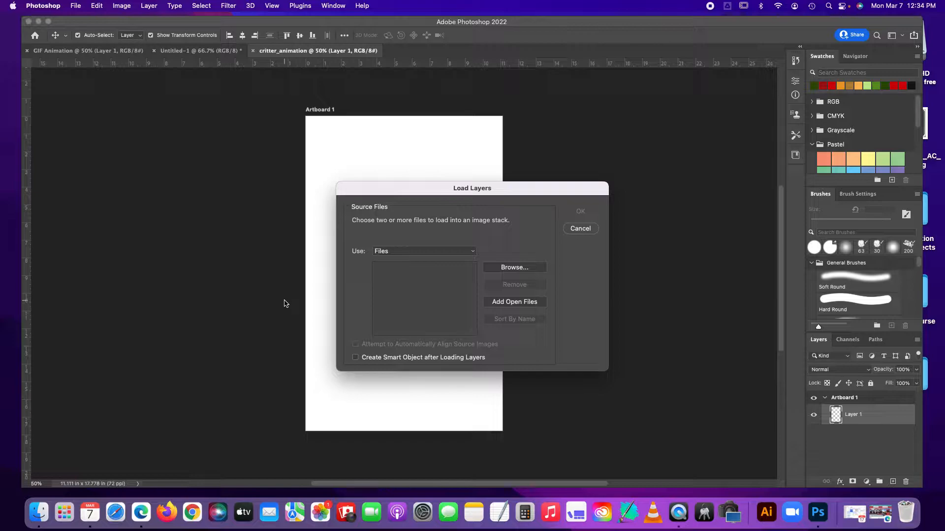
left_click(510, 269)
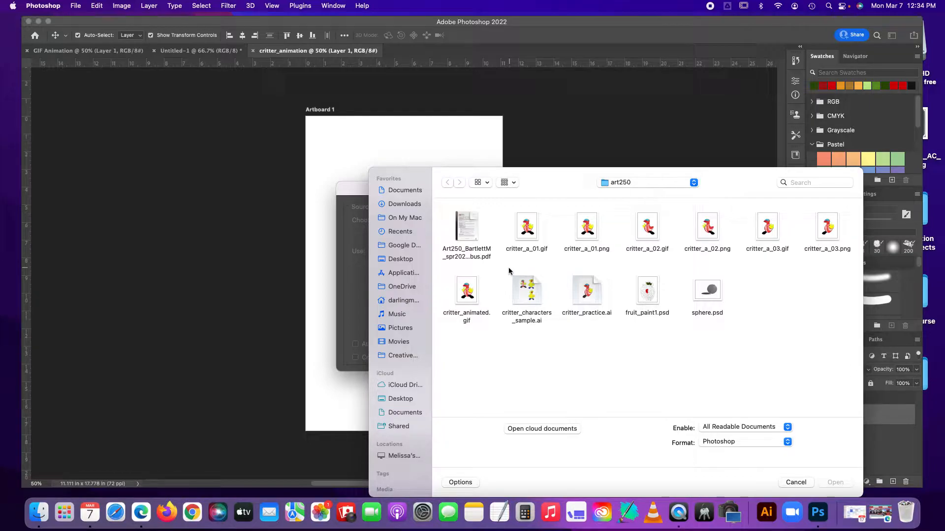
left_click_drag(560, 180, 398, 138)
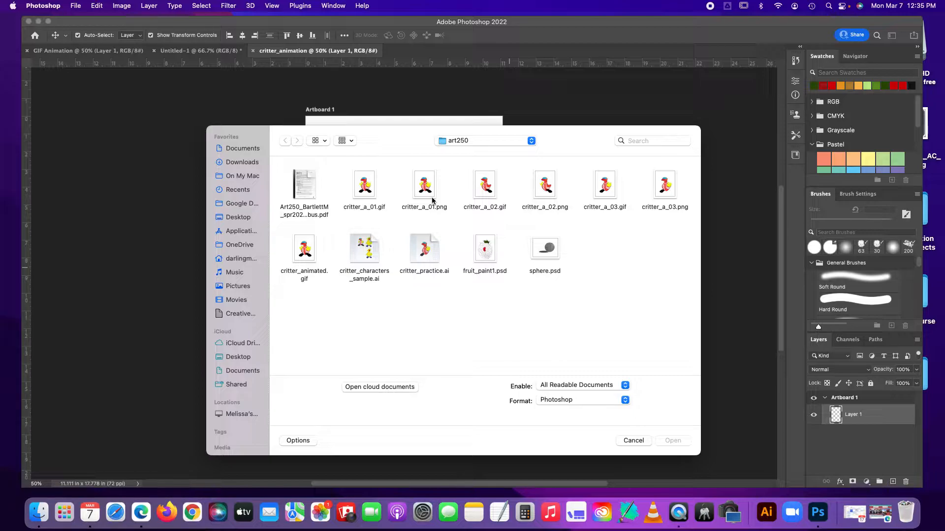
left_click(362, 189)
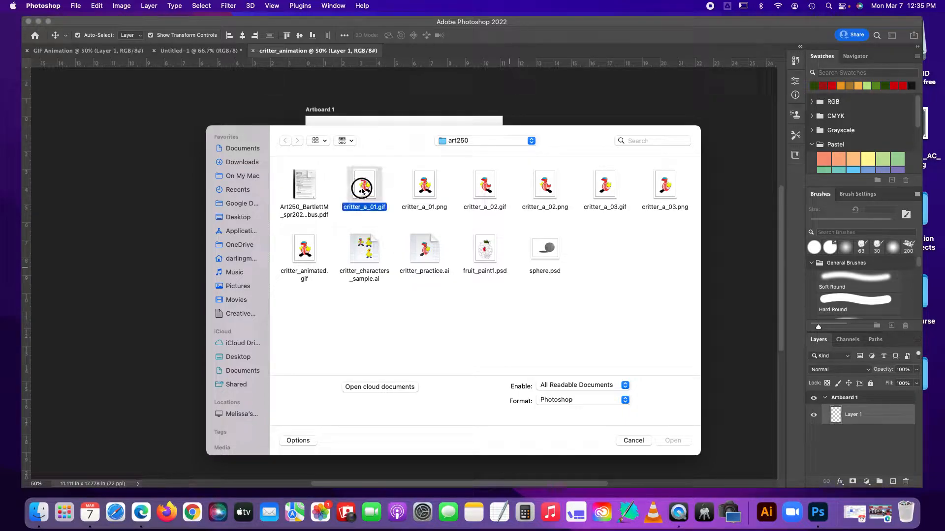
left_click(488, 189, "super")
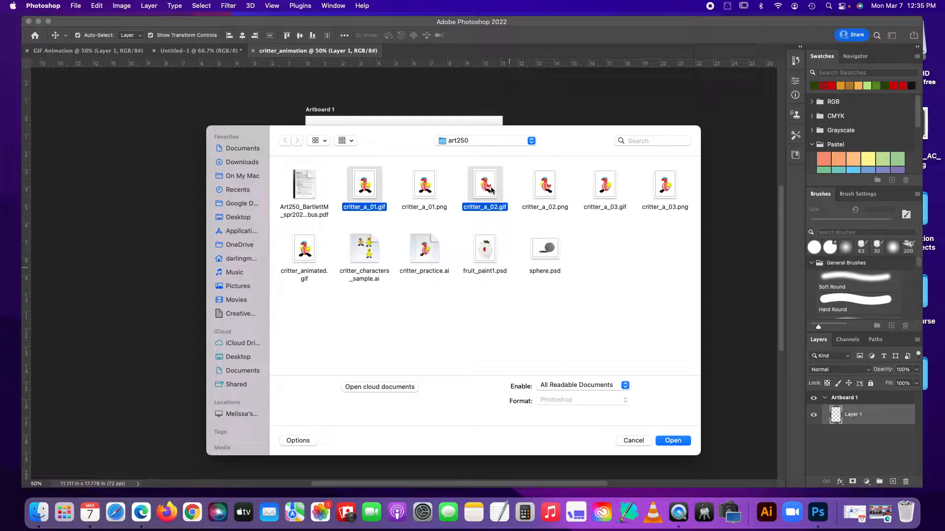
left_click(610, 191, "super")
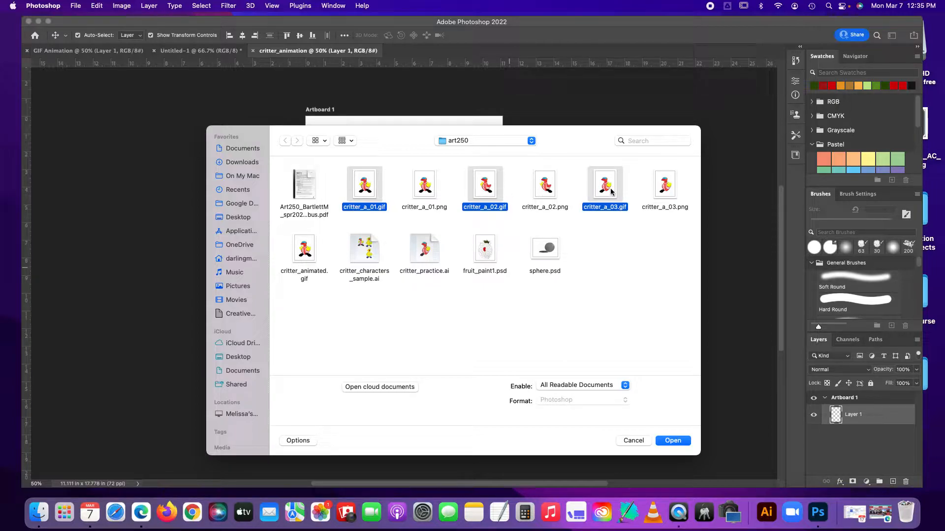
left_click(673, 441)
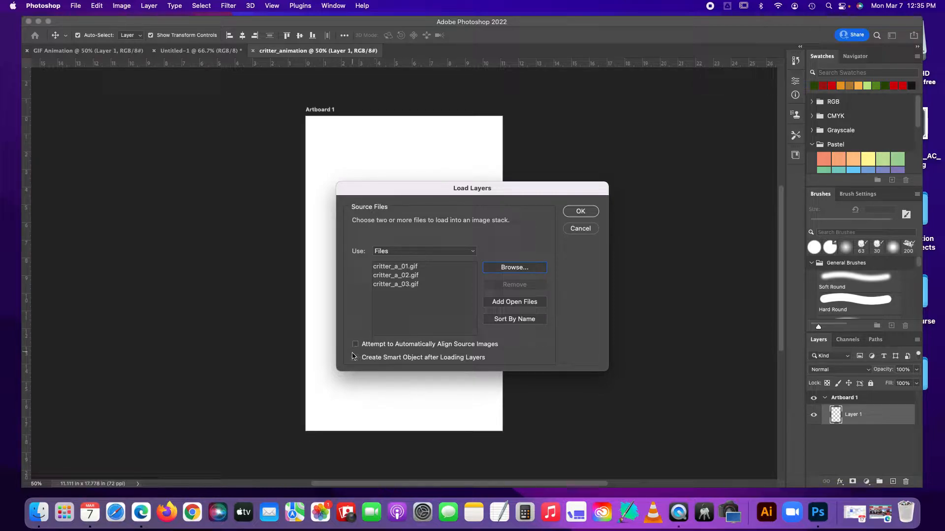
left_click(588, 213)
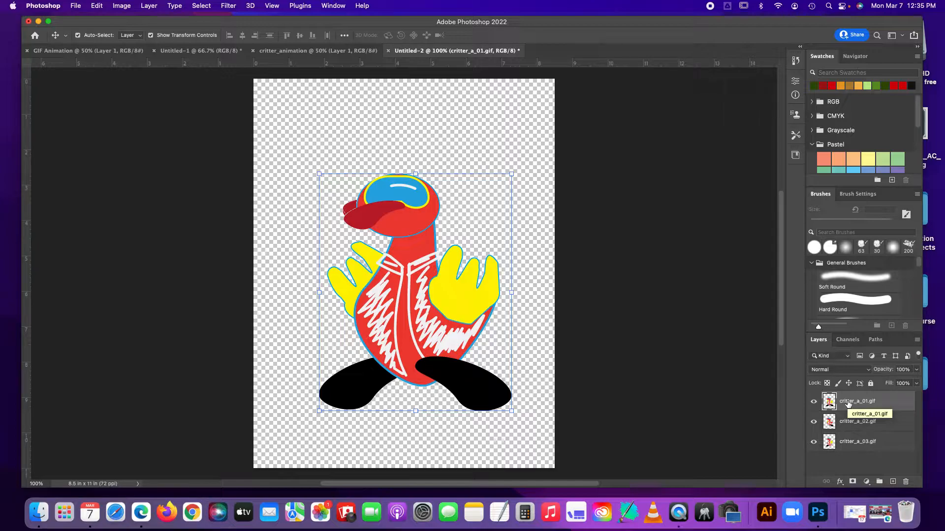
Reorder the layers with critter_a_03.gif on top, critter_a_02.gif in the middle and critter_a_01.gif at the bottom
left_click_drag(850, 402, 847, 453)
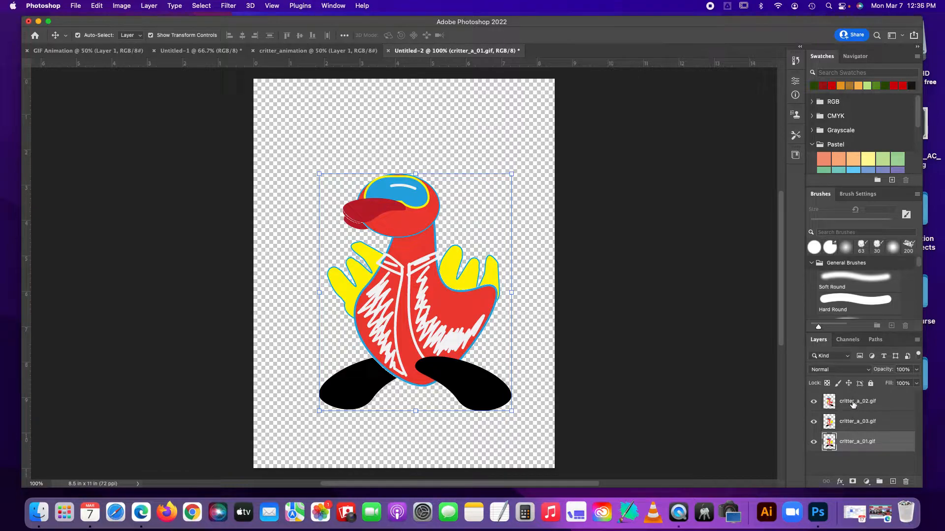
left_click_drag(852, 419, 854, 432)
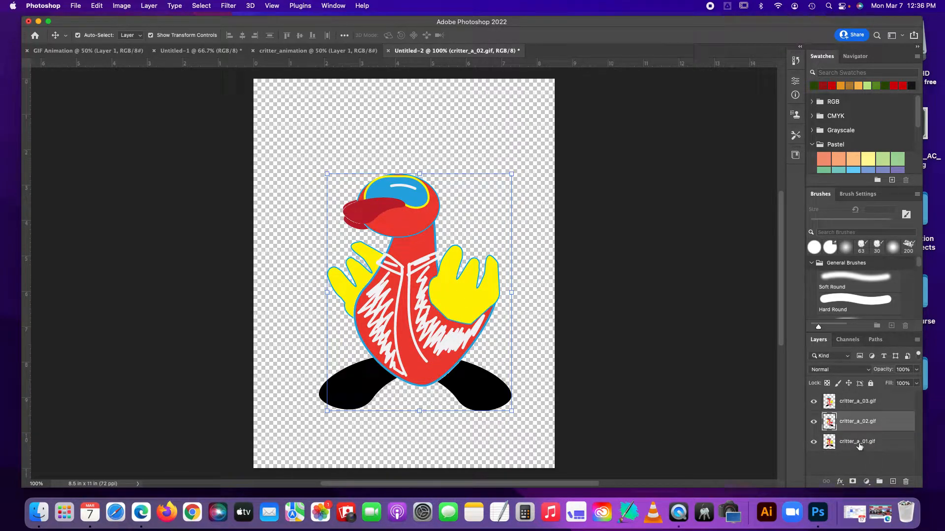
left_click(856, 444)
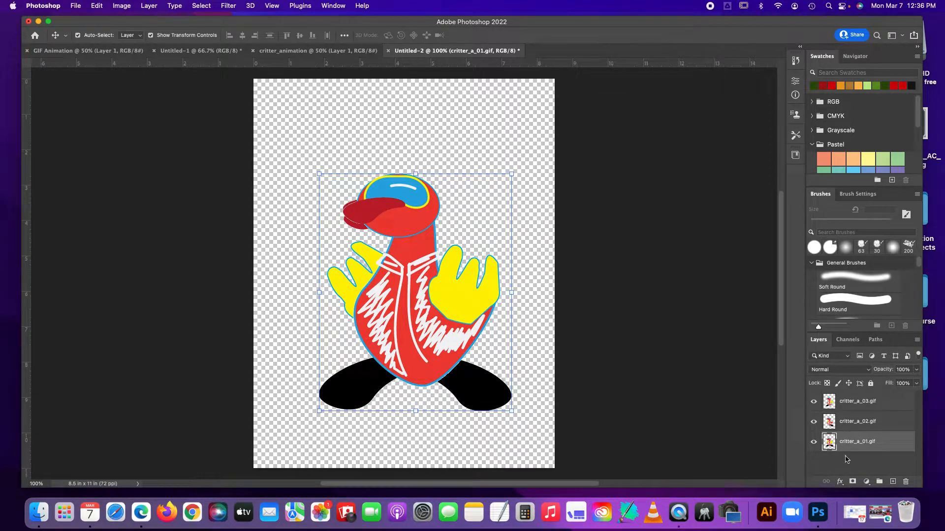
left_click_drag(856, 445, 856, 404)
mouse_move(860, 443)
left_mouse_down()
mouse_move(859, 402)
mouse_move(869, 453)
left_mouse_up()
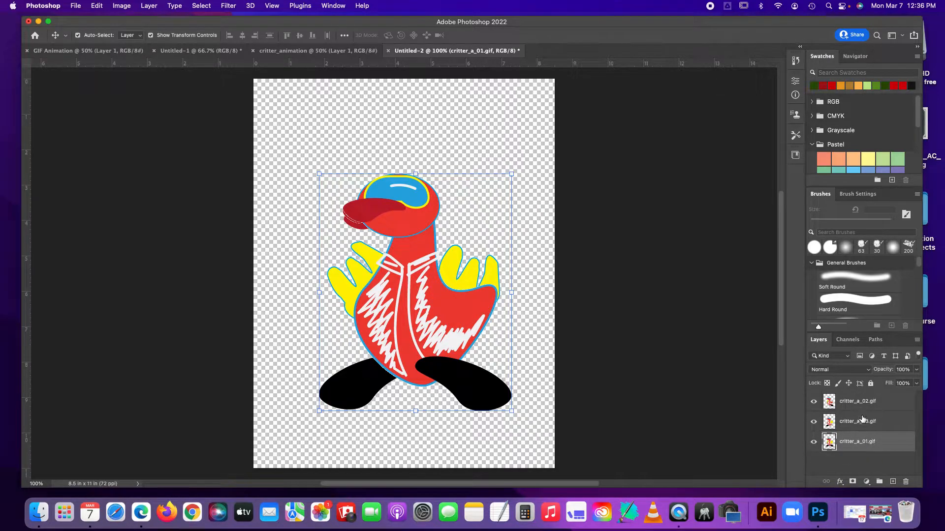
left_click_drag(859, 399, 863, 429)
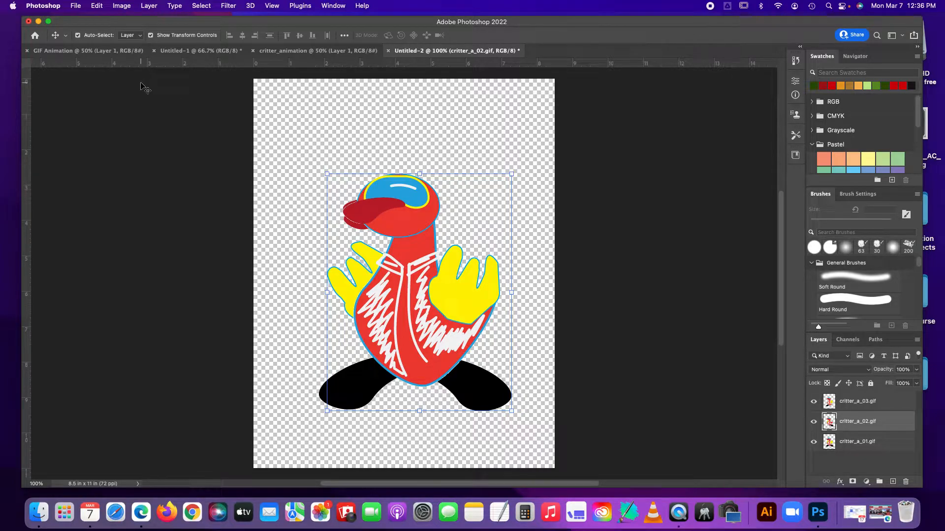
Show the timeline and set its creation type to Create Video Timeline
left_click(337, 7)
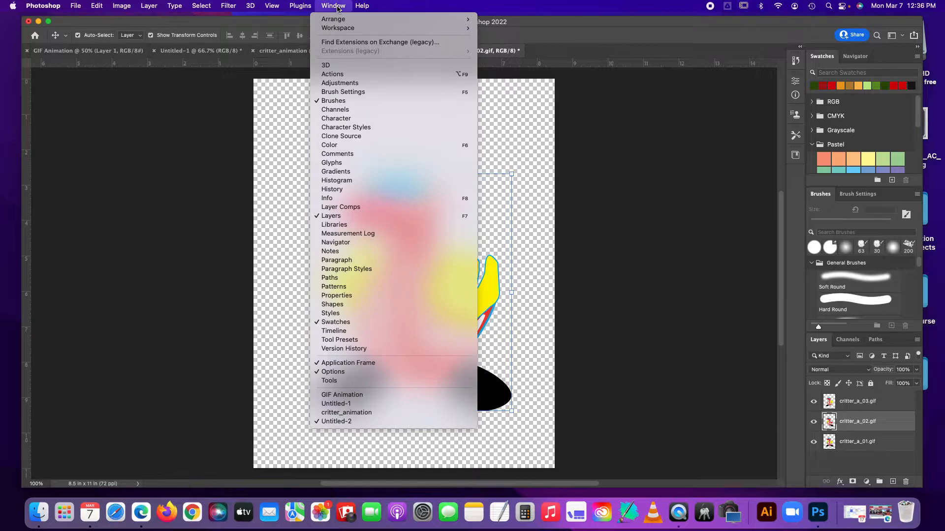
left_click(354, 331)
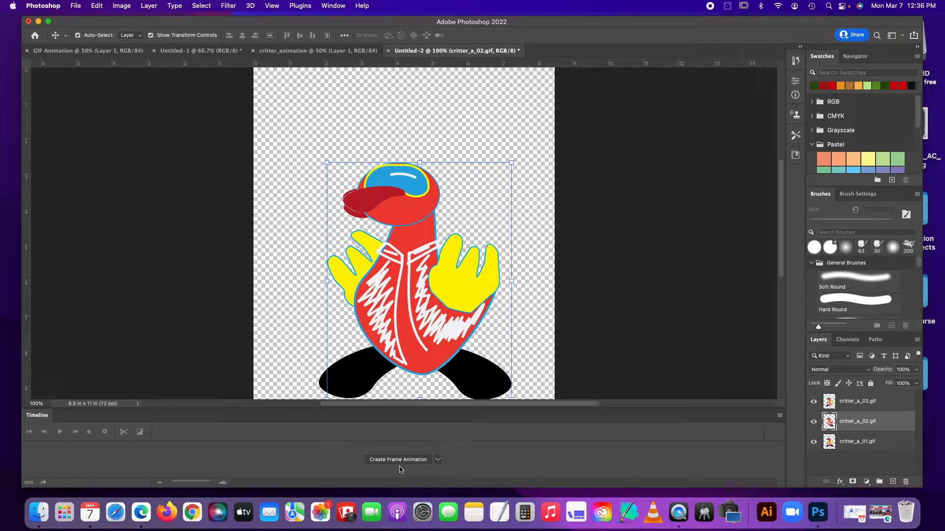
left_click(437, 461)
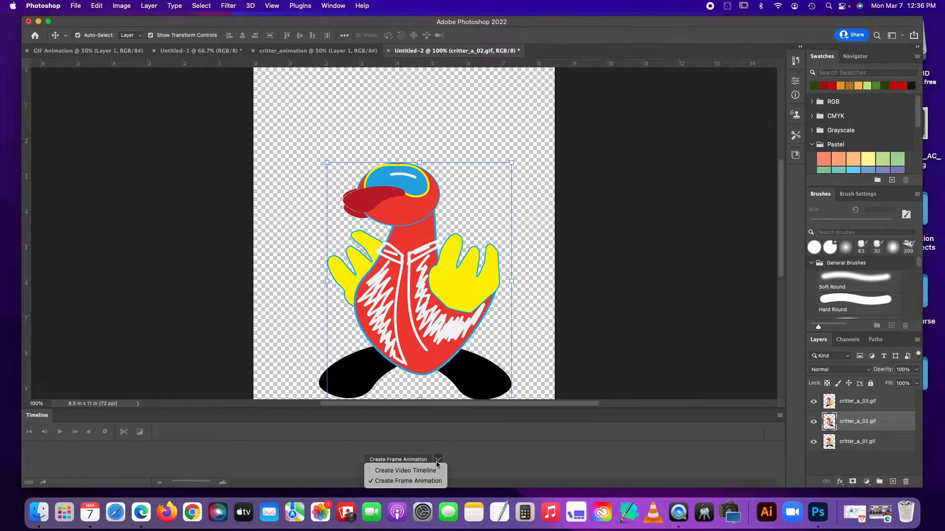
left_click(433, 473)
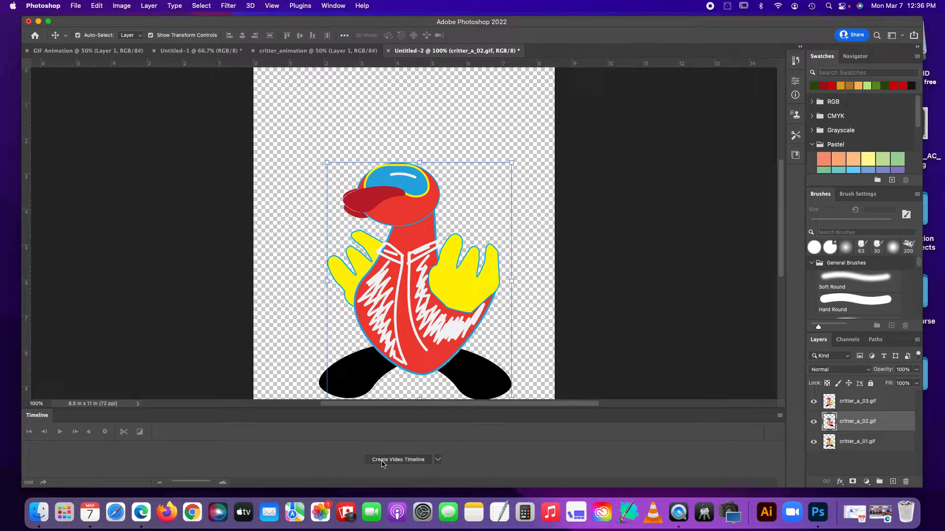
left_click(438, 460)
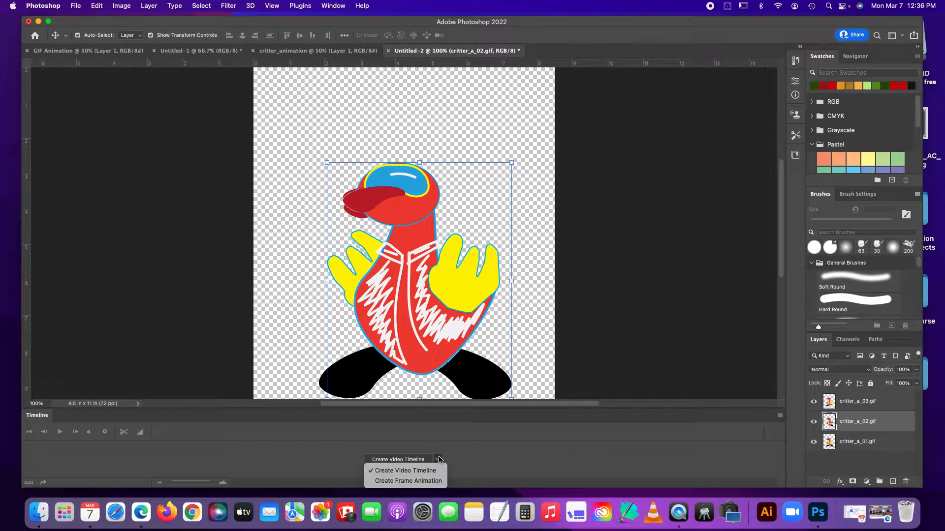
left_click(438, 461)
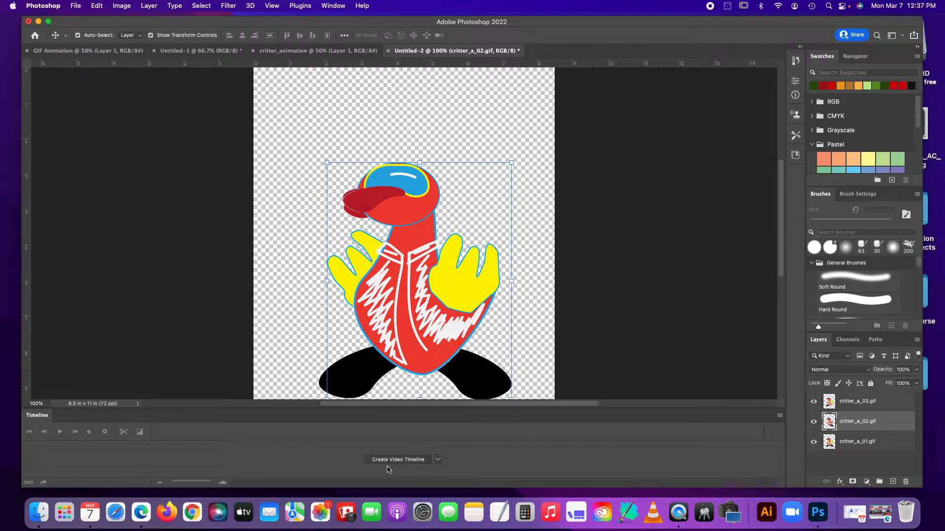
Switch the timeline's creation type to Create Frame Animation and create the frame animation
left_click(438, 461)
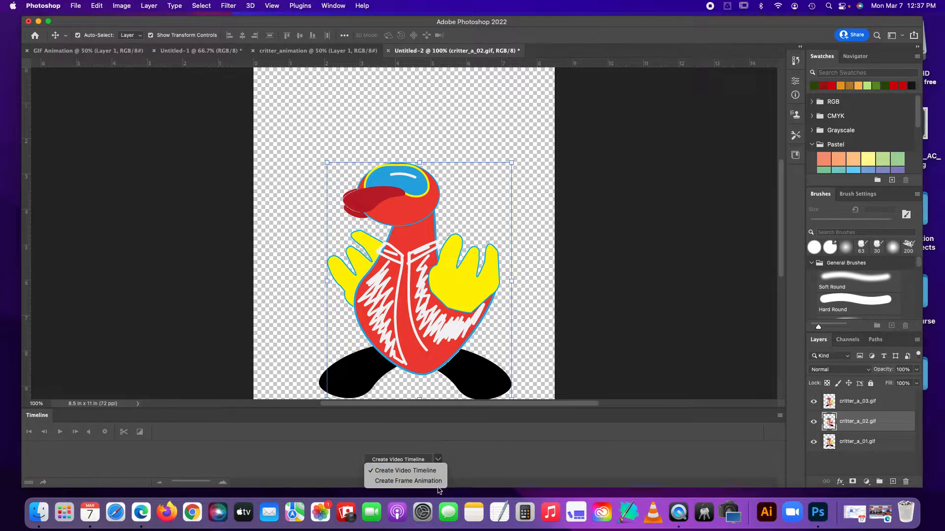
left_click(435, 482)
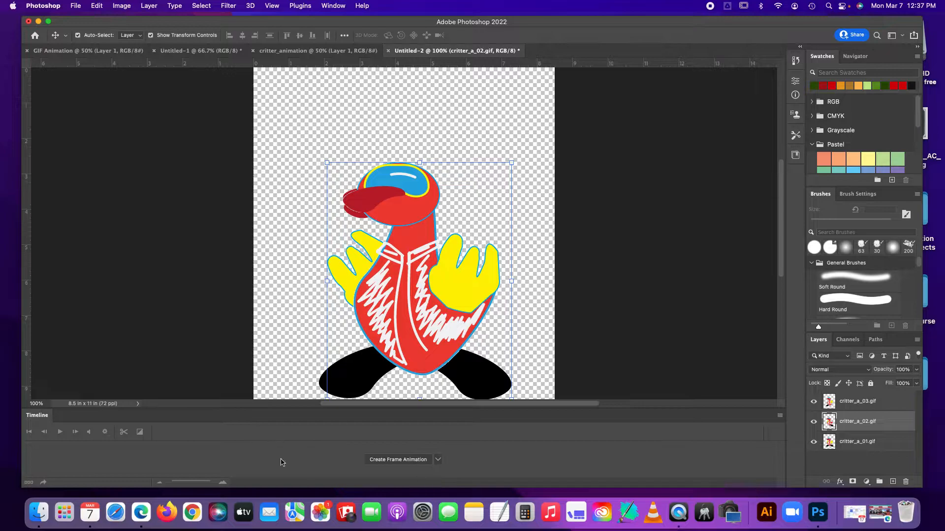
left_click(401, 461)
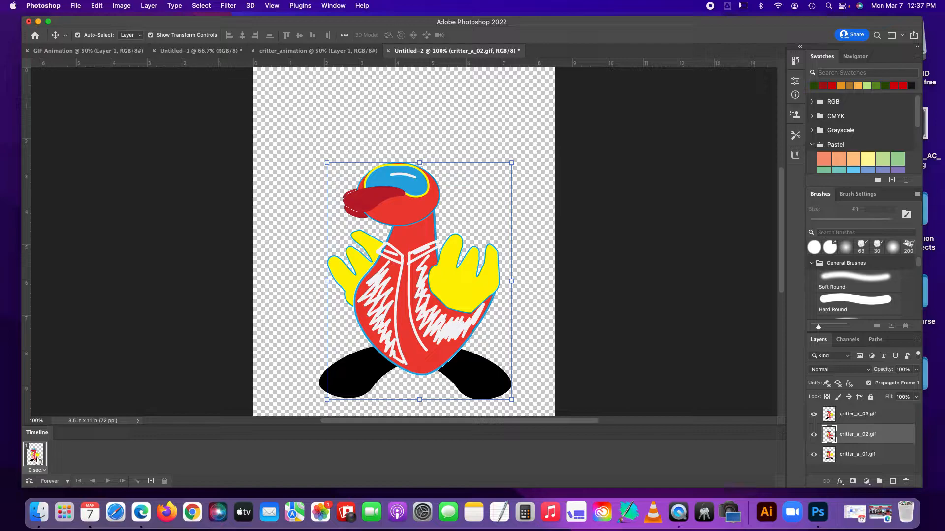
Hide the critter_a_02.gif and critter_a_03.gif layers in the first frame, leaving only critter_a_01.gif visible
left_click(813, 435)
left_click(815, 416)
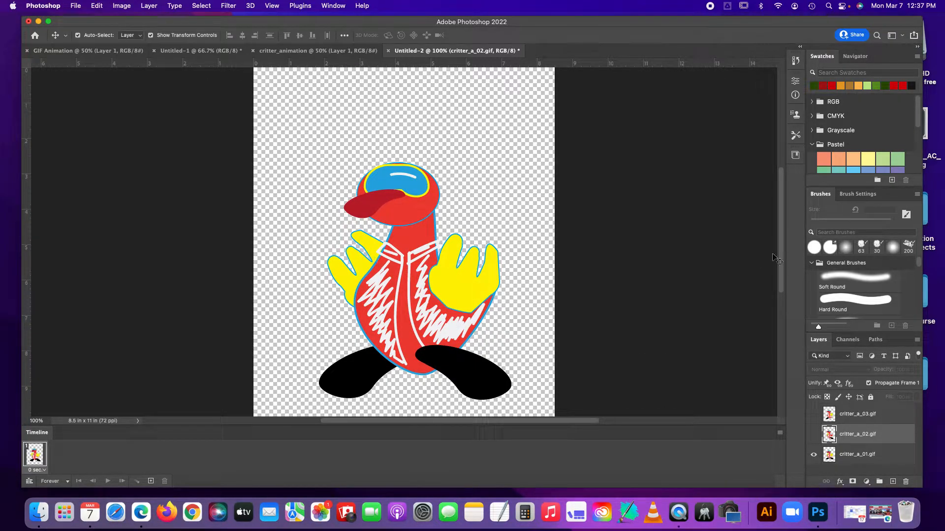
mouse_move(782, 259)
left_mouse_down()
mouse_move(779, 297)
mouse_move(777, 264)
mouse_move(780, 273)
left_mouse_up()
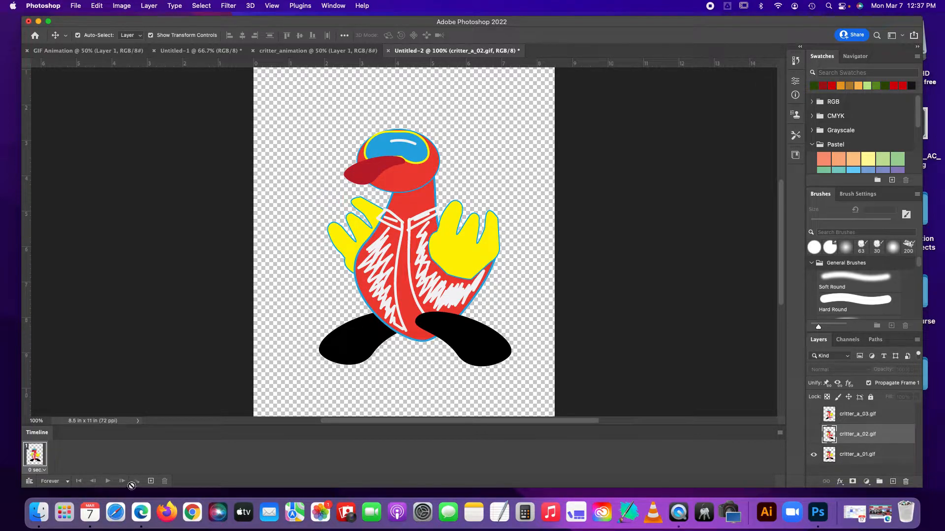
left_click(151, 481)
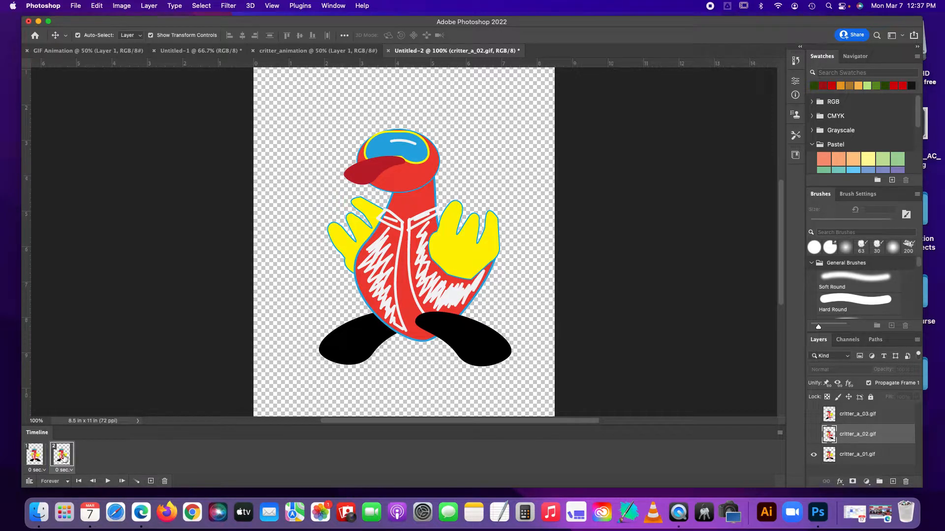
left_click(35, 456)
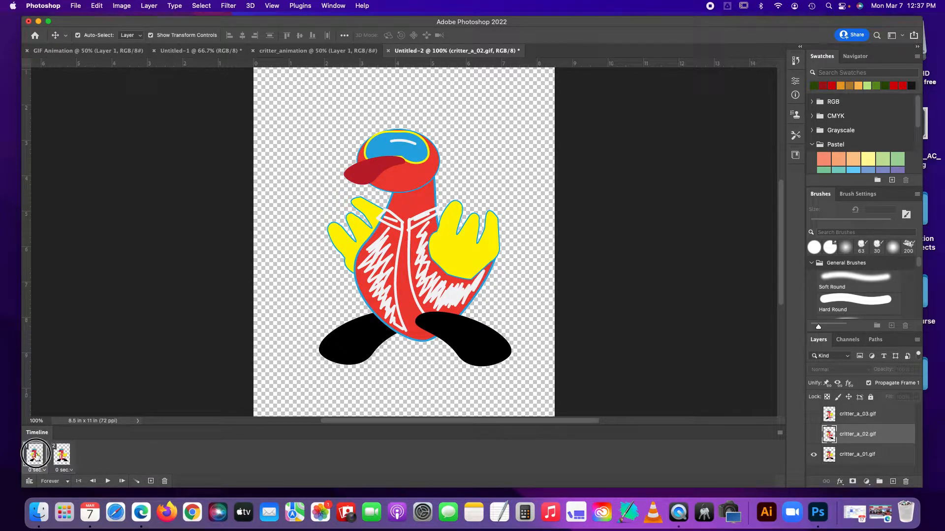
left_click(165, 482)
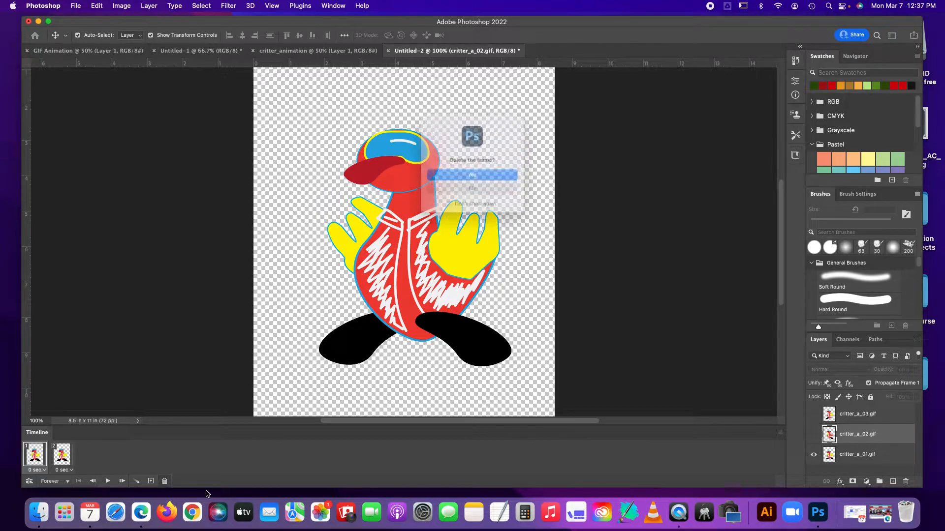
left_click(465, 180)
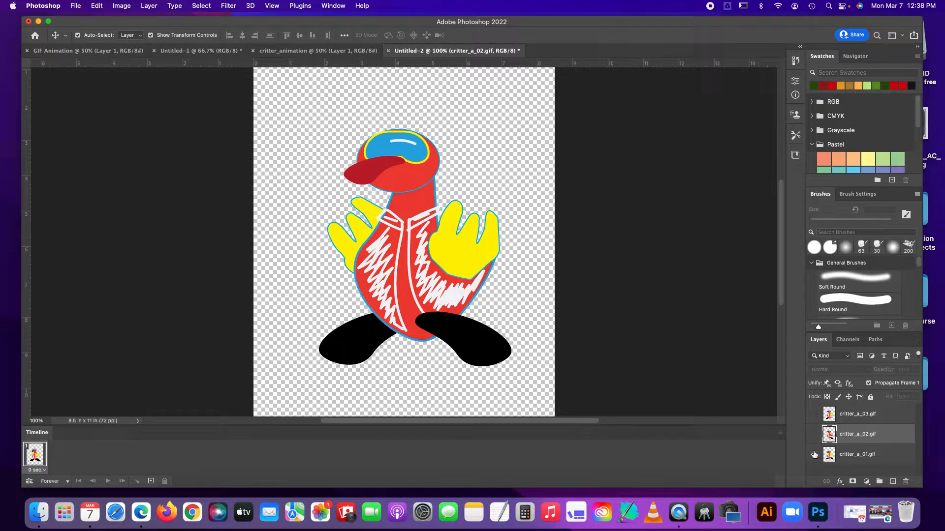
Make the first frame show only the critter_a_02.gif layer by hiding critter_a_01.gif, and deselect the artwork
left_click(814, 435)
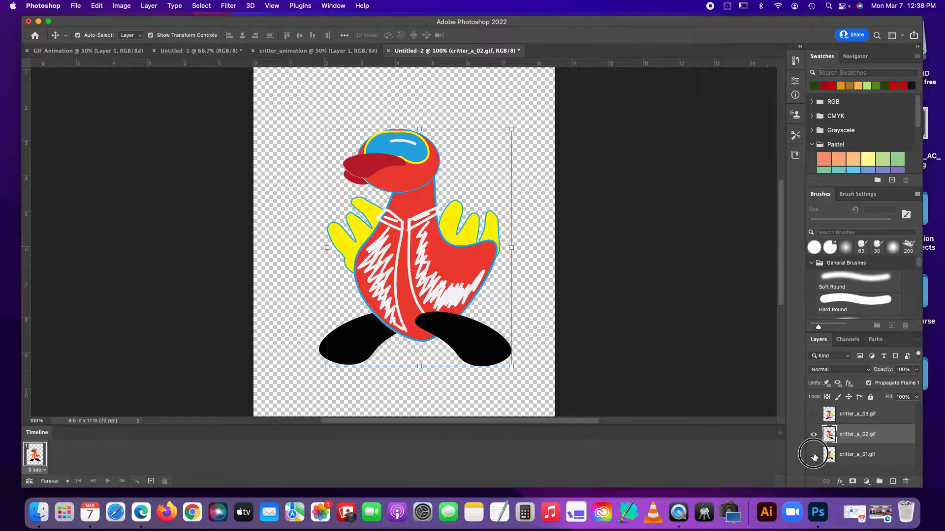
left_click(815, 455)
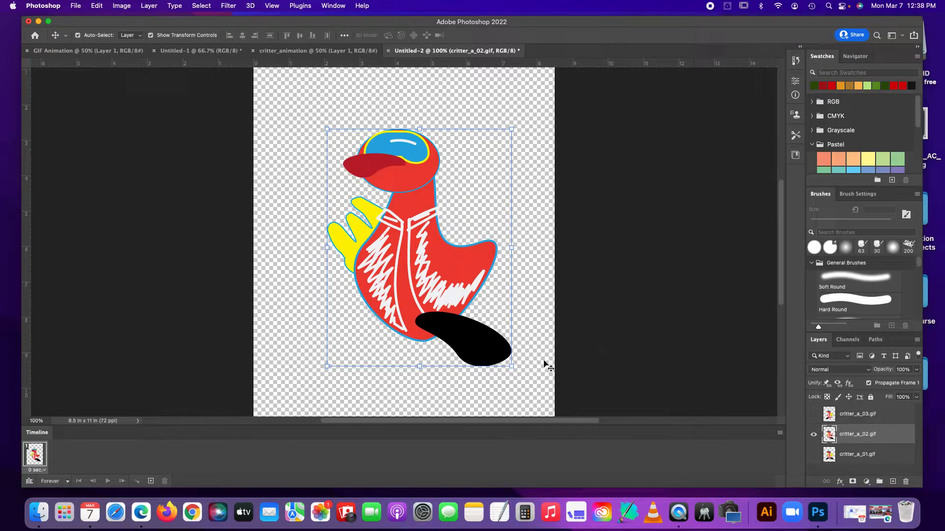
left_click(579, 364)
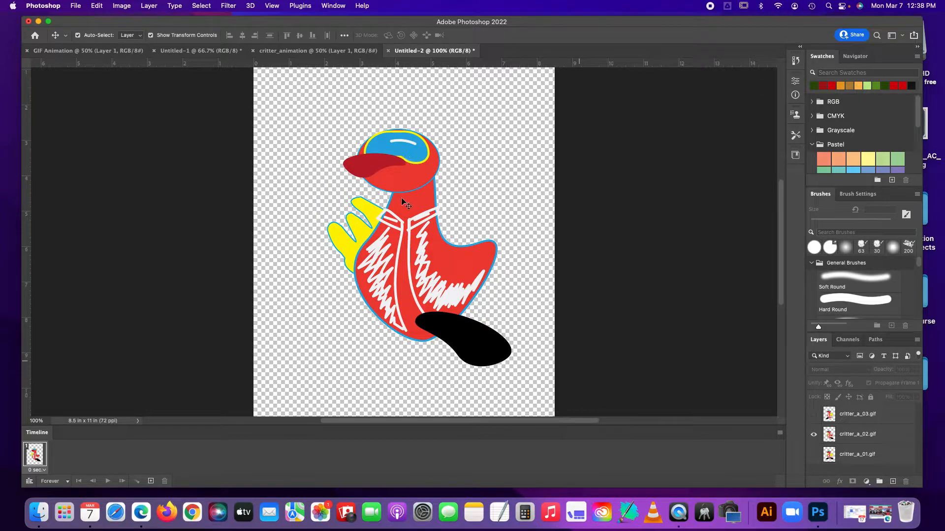
Add a second frame that shows only the critter_a_03.gif layer
left_click(151, 482)
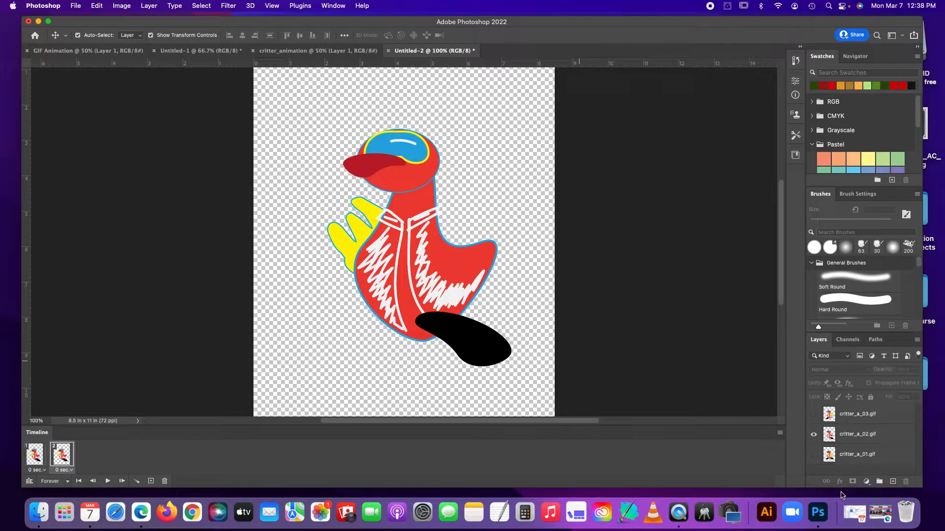
left_click(814, 435)
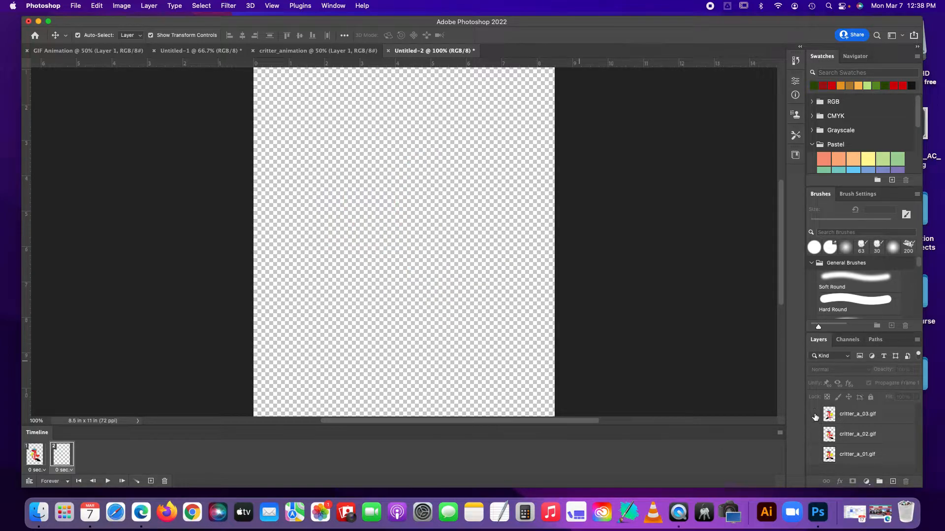
left_click(814, 415)
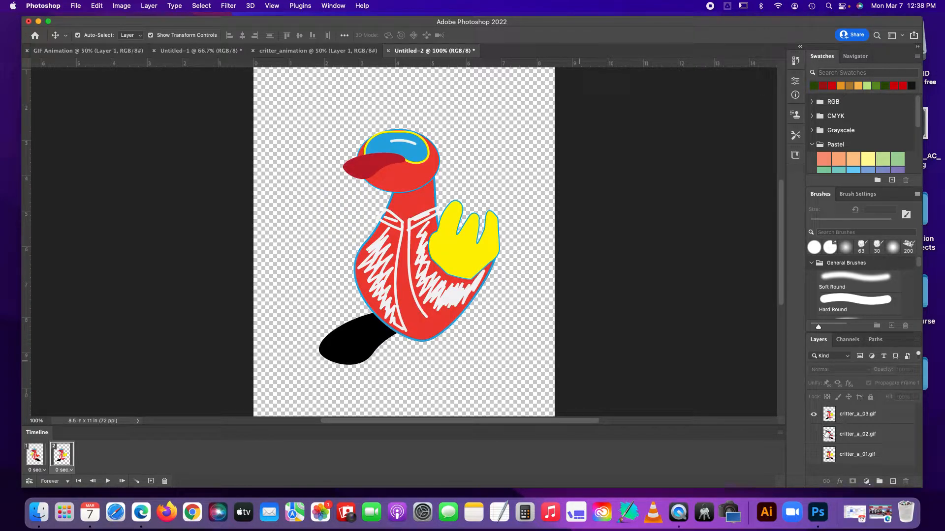
Add a third frame that shows only the critter_a_01.gif layer, and duplicate it as a fourth frame
left_click(151, 481)
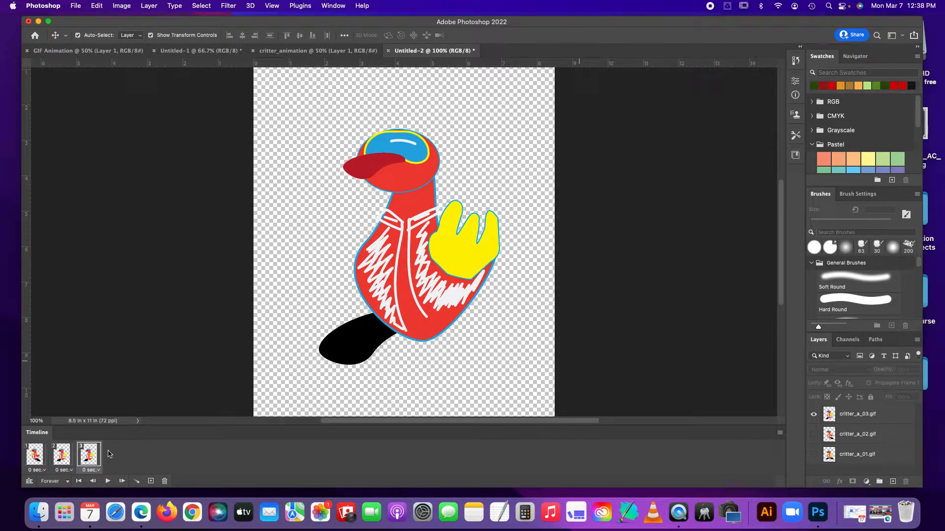
left_click(813, 414)
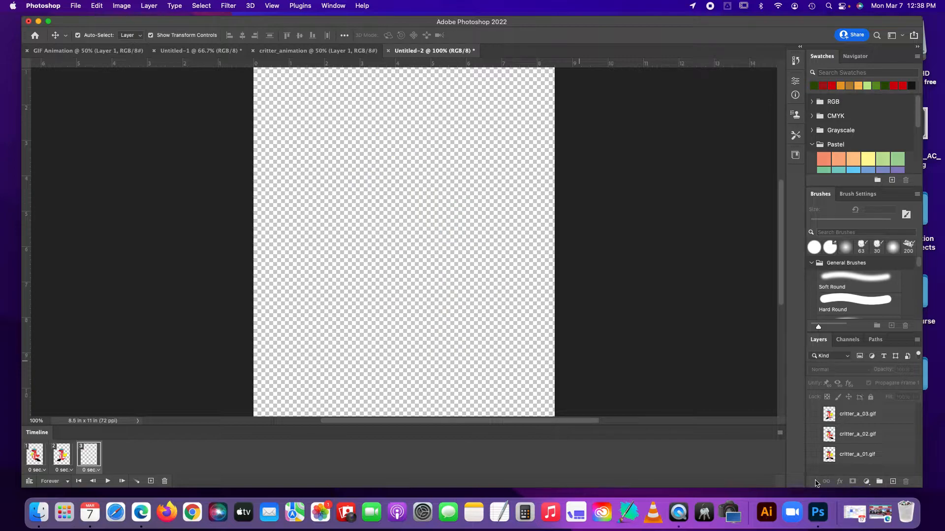
left_click(814, 455)
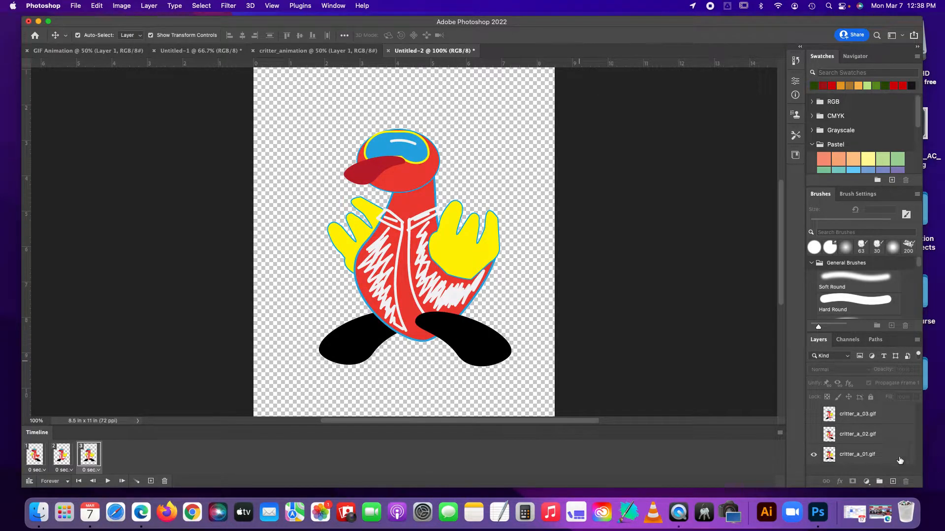
left_click(150, 481)
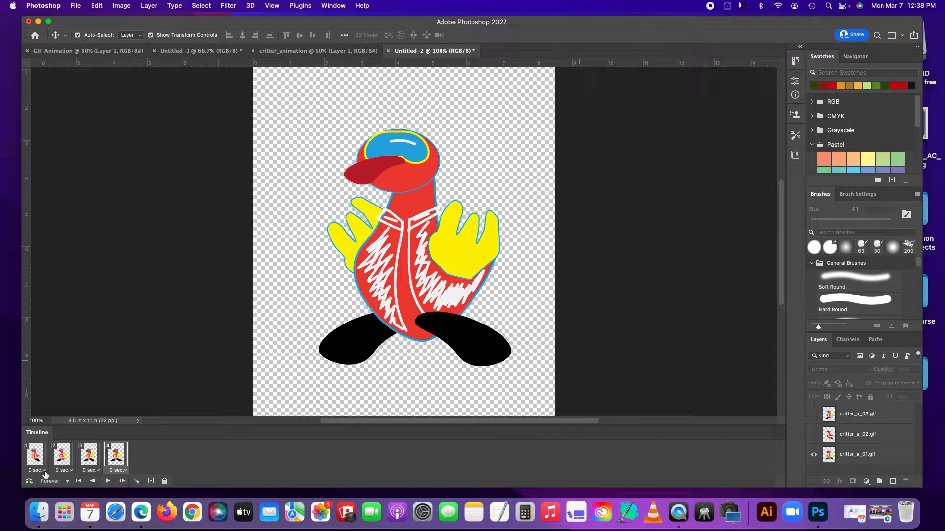
scroll(304, 248, "up", 2)
scroll(304, 248, "right", 2)
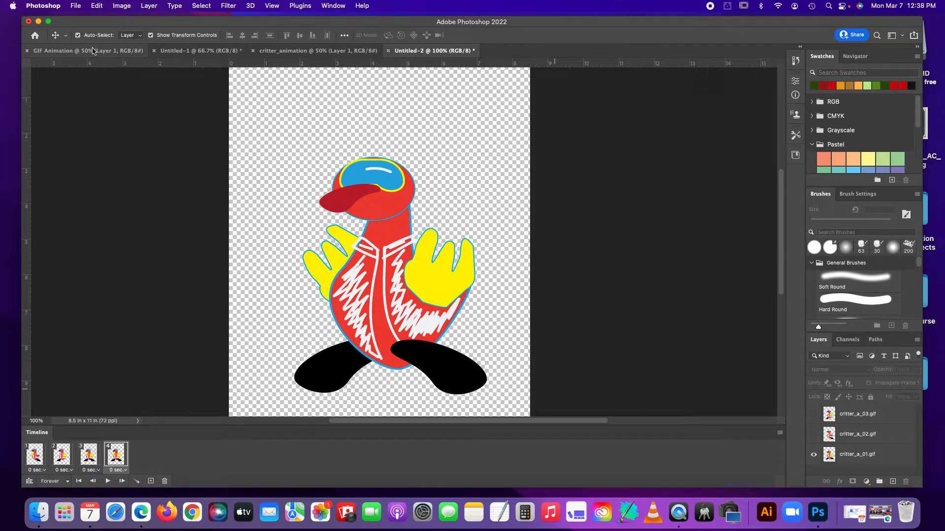
key("ctrl+Tab")
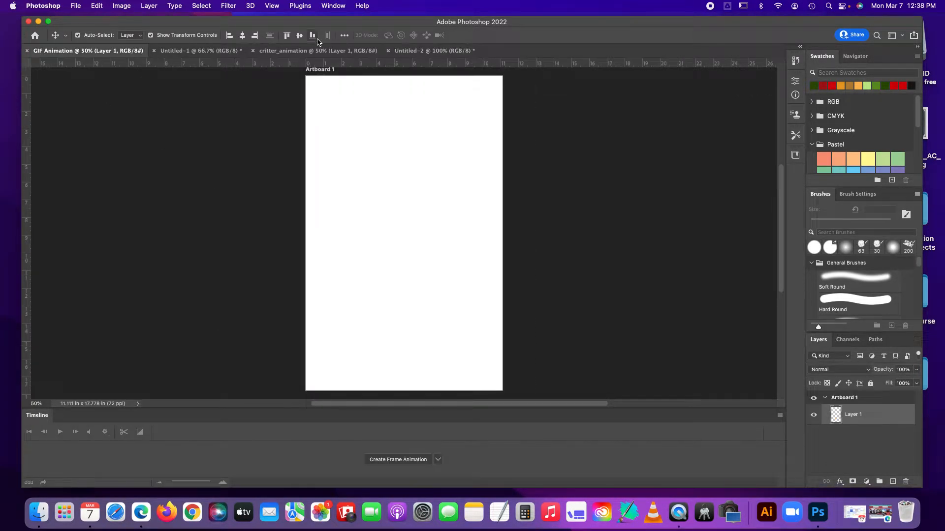
left_click(296, 51)
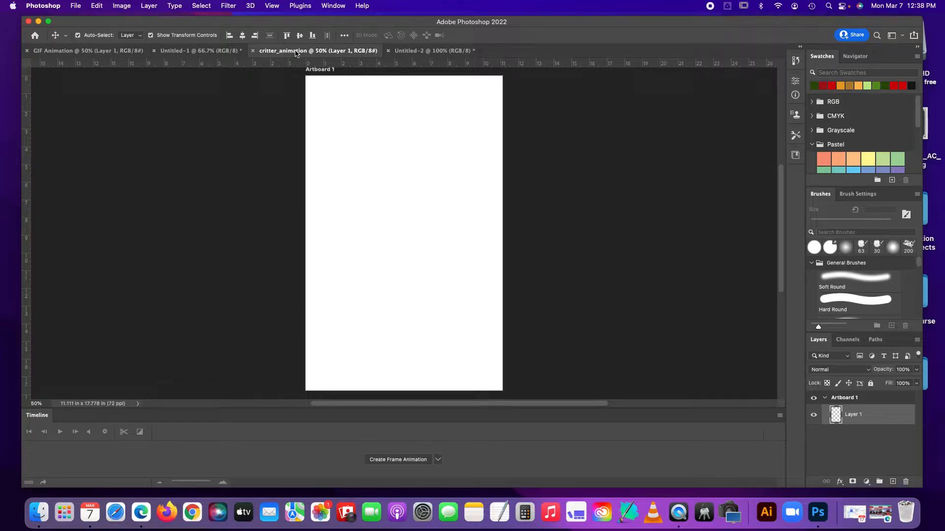
left_click(433, 51)
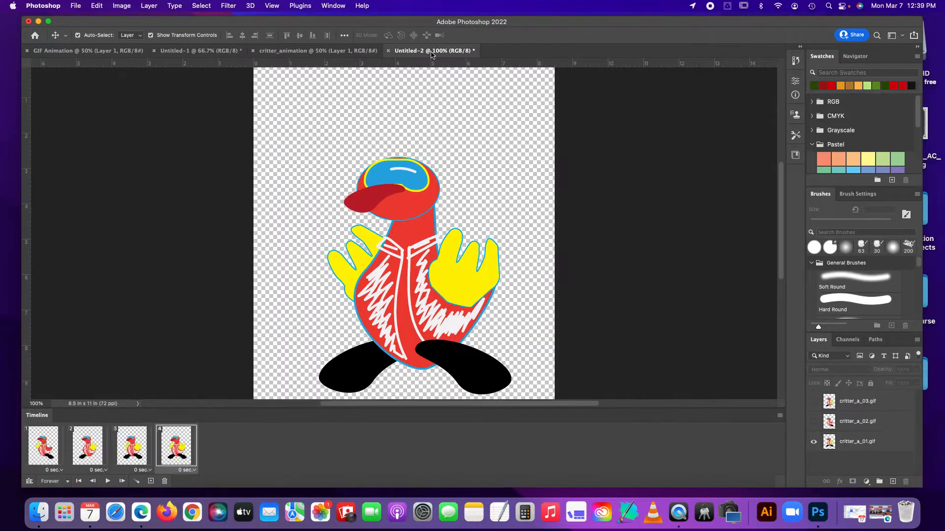
left_click(73, 52)
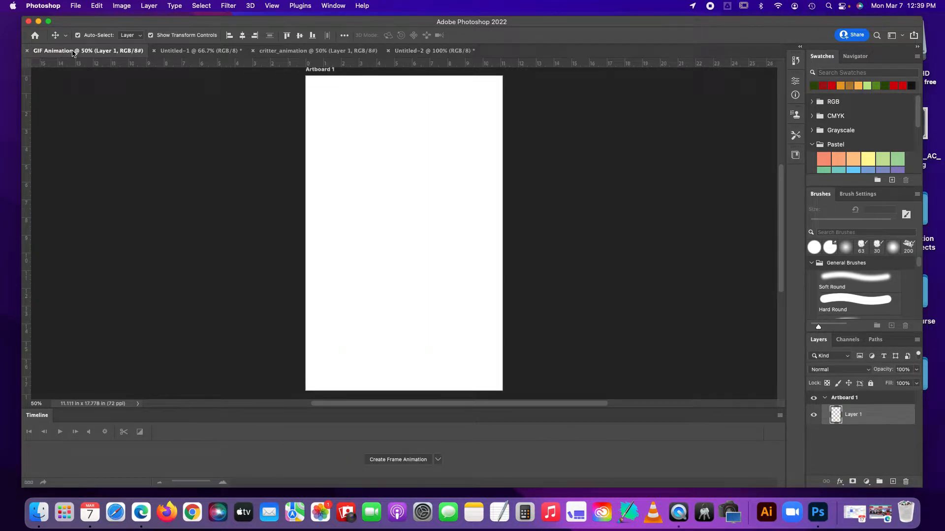
left_click(424, 51)
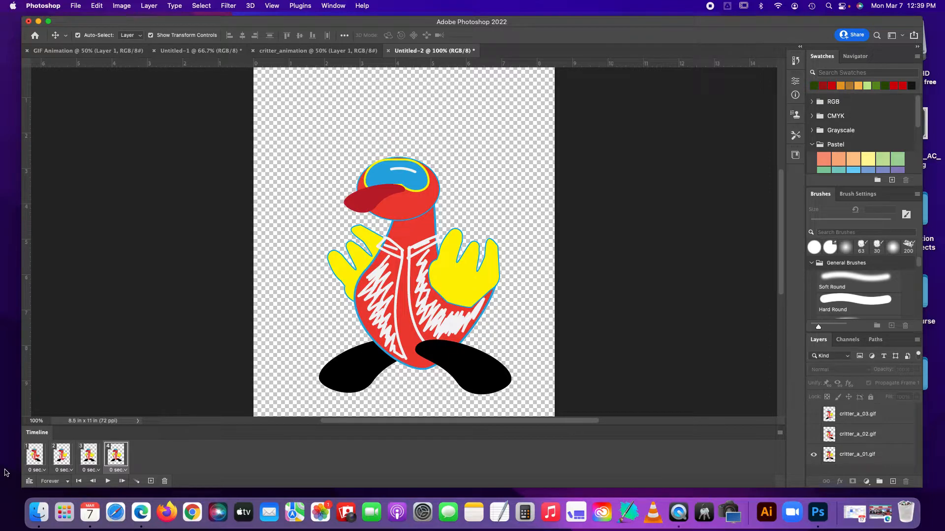
Duplicate frames 1 through 4 together to extend the animation to eight frames
left_click(33, 456)
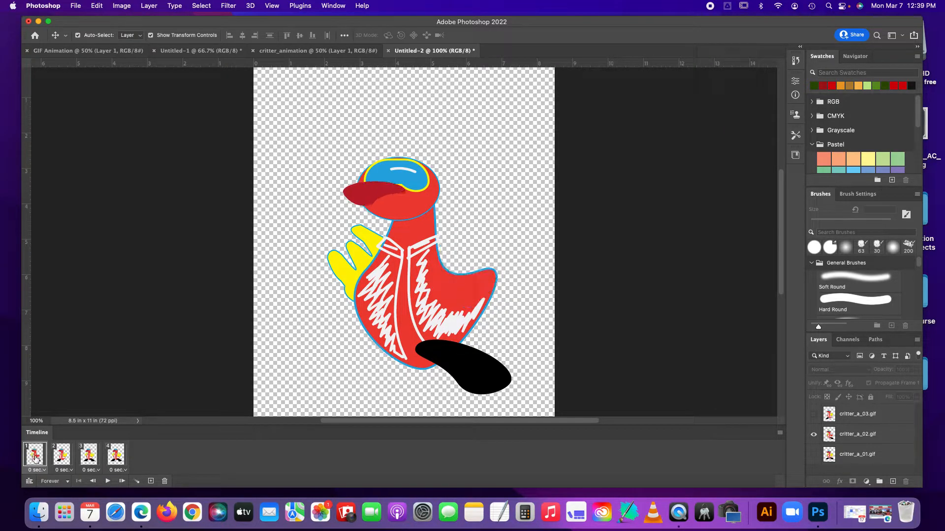
left_click(124, 456, "shift")
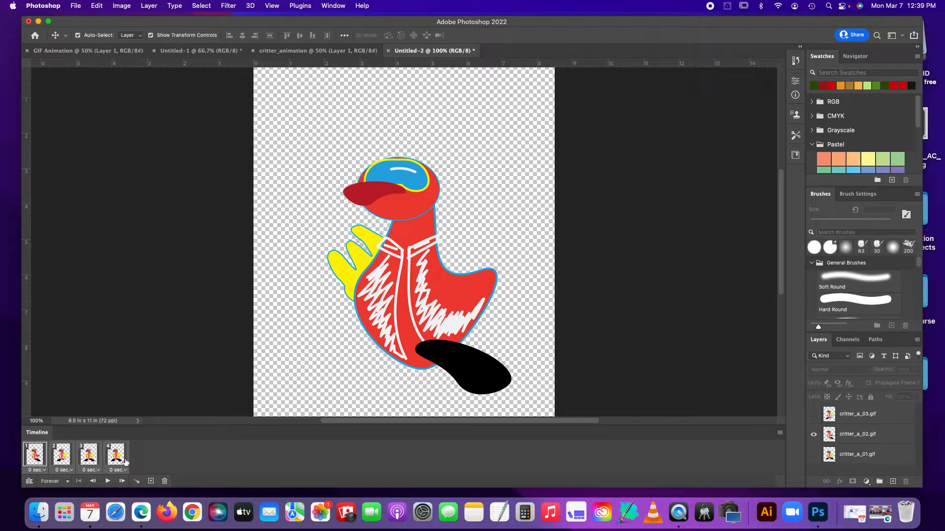
left_click(151, 481)
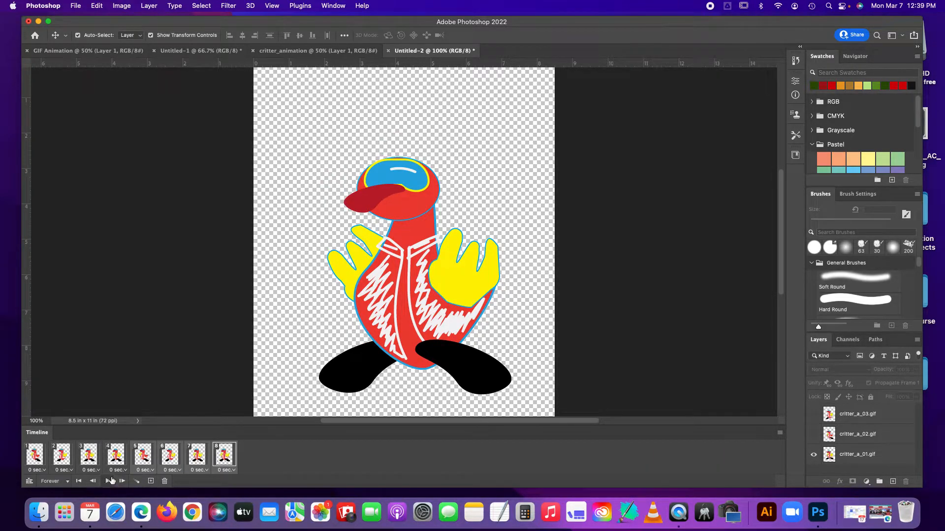
Move the fourth frame, which shows critter_a_01.gif, to the start of the timeline
left_click(196, 457)
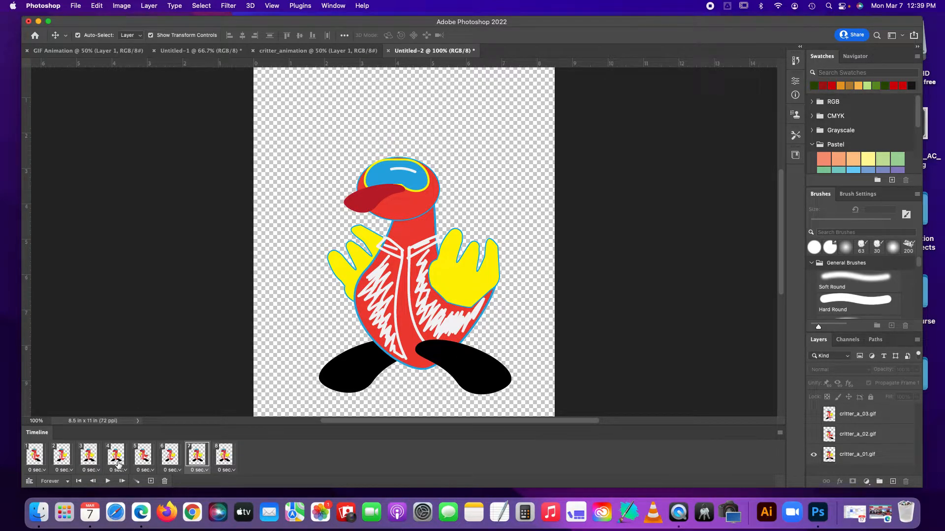
left_click(274, 463)
left_click(32, 456)
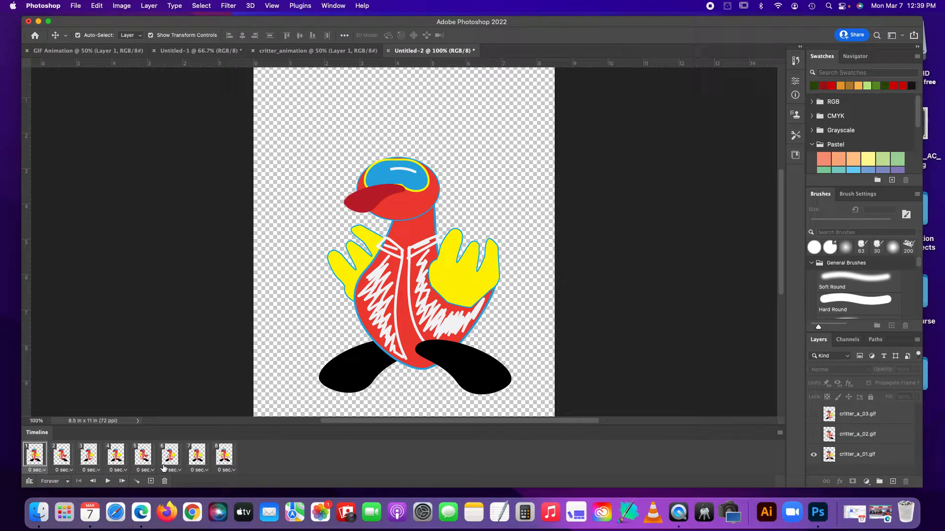
Step through the timeline frames to check the order of the critter poses and look for repeated ones
left_click(197, 458)
left_click(229, 458)
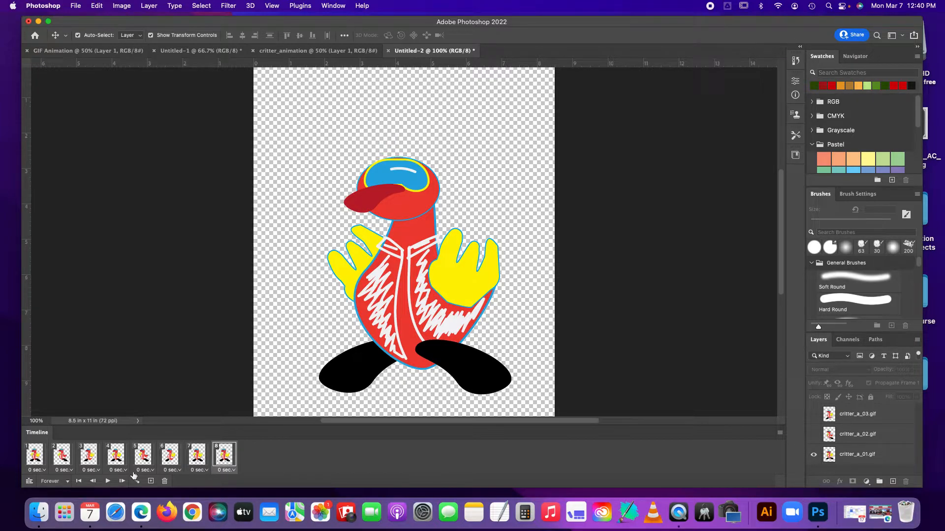
left_click(33, 459)
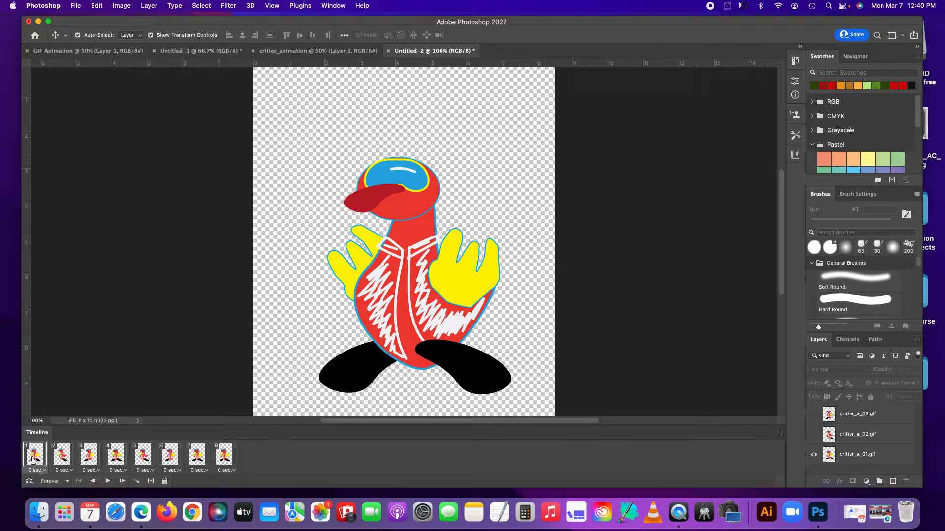
left_click(62, 457)
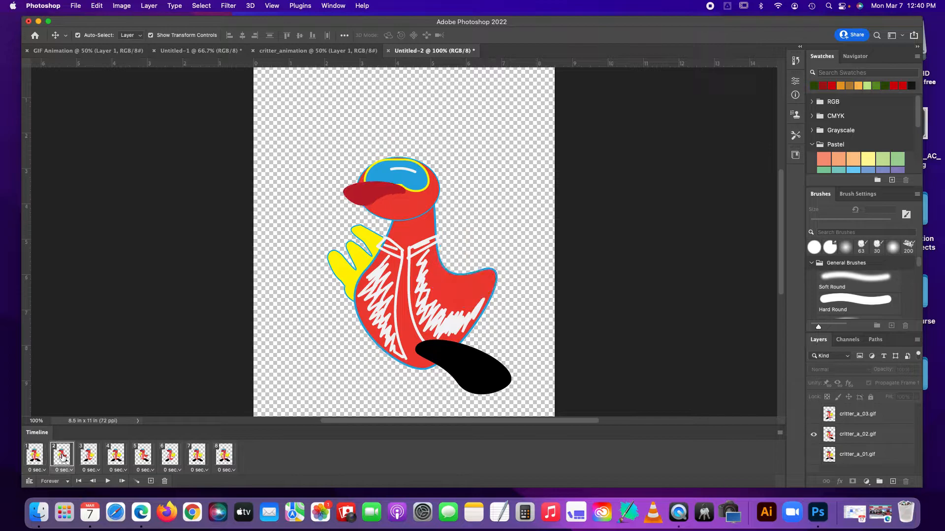
left_click(88, 458)
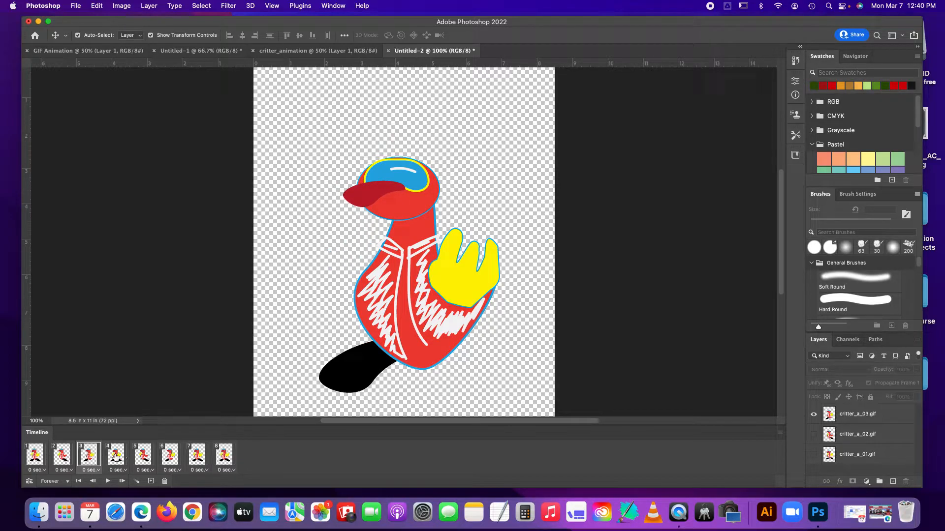
left_click(118, 458)
left_click(145, 457)
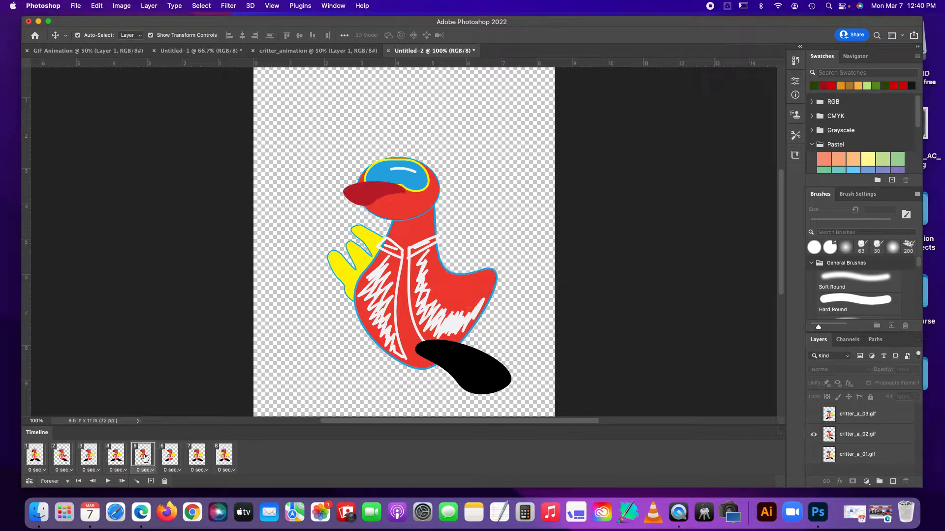
left_click(165, 457)
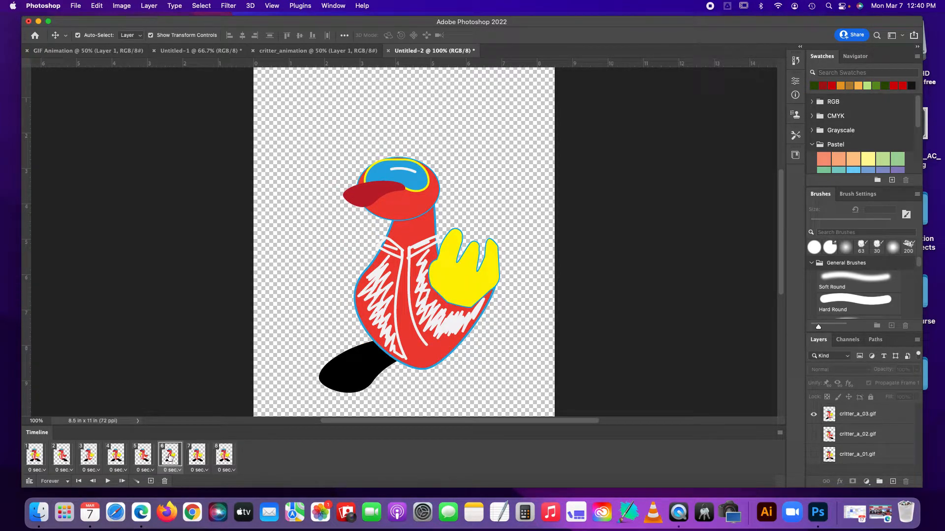
left_click(142, 455)
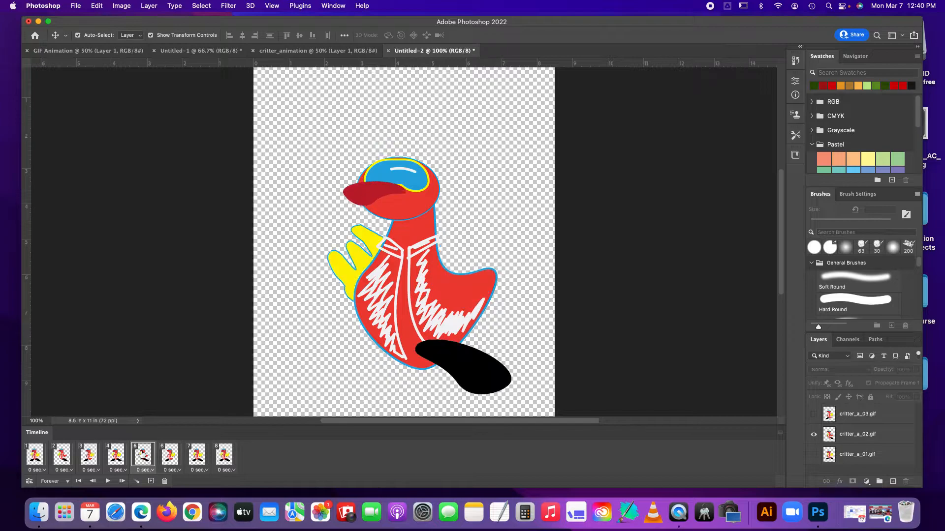
left_click(174, 456)
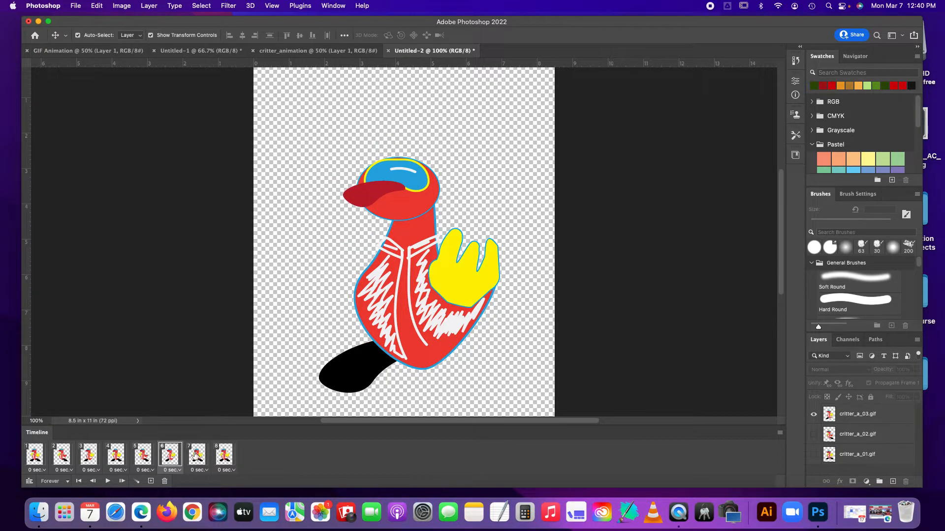
left_click(194, 455)
Delete the eighth frame, the extra critter_a_01.gif pose at the end of the timeline
left_click(225, 456)
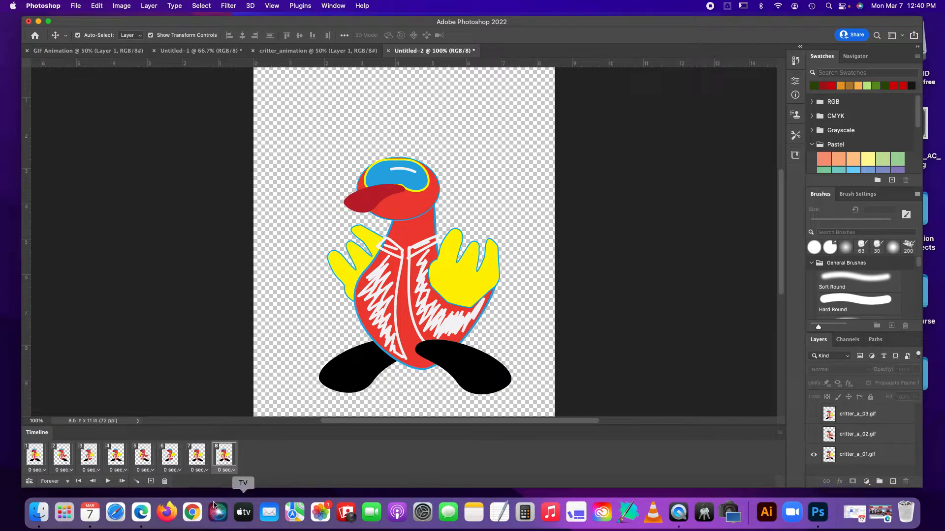
left_click(164, 481)
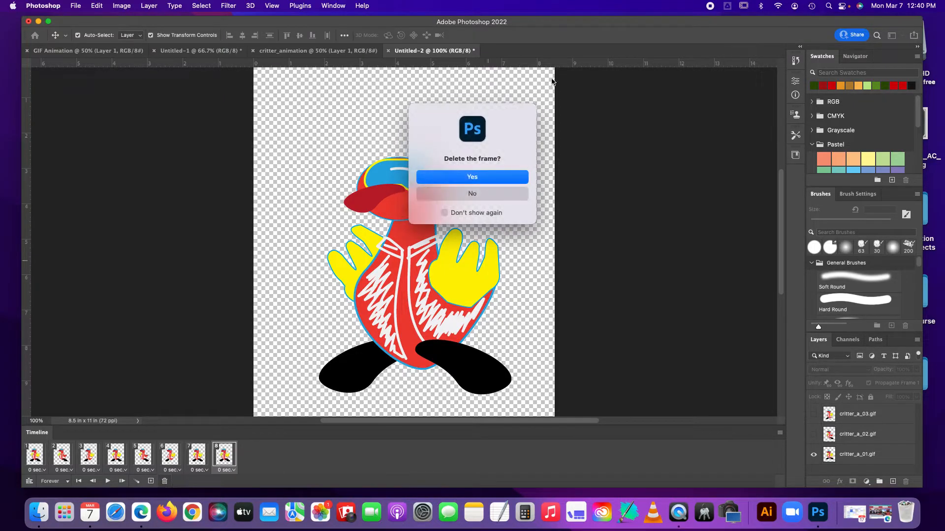
left_click(471, 178)
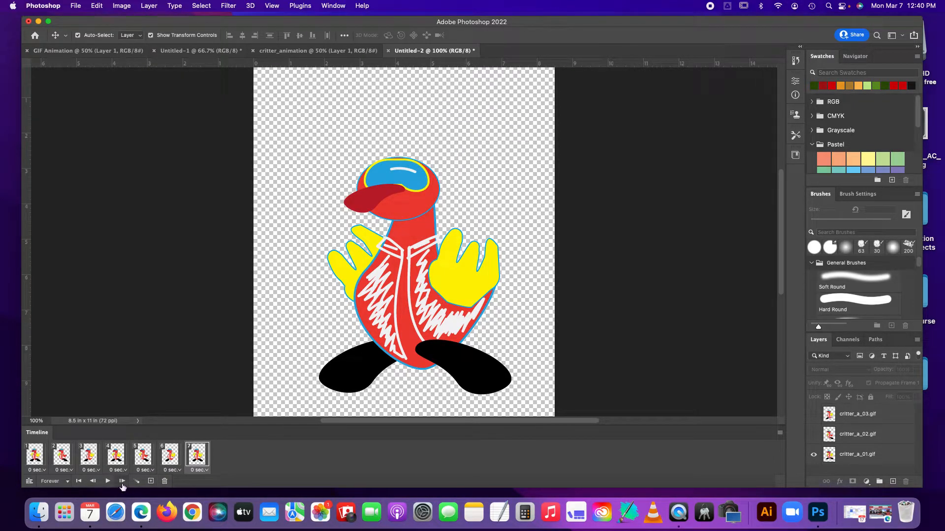
Duplicate frames 4 through 7 together at the end of the timeline
left_click(121, 457)
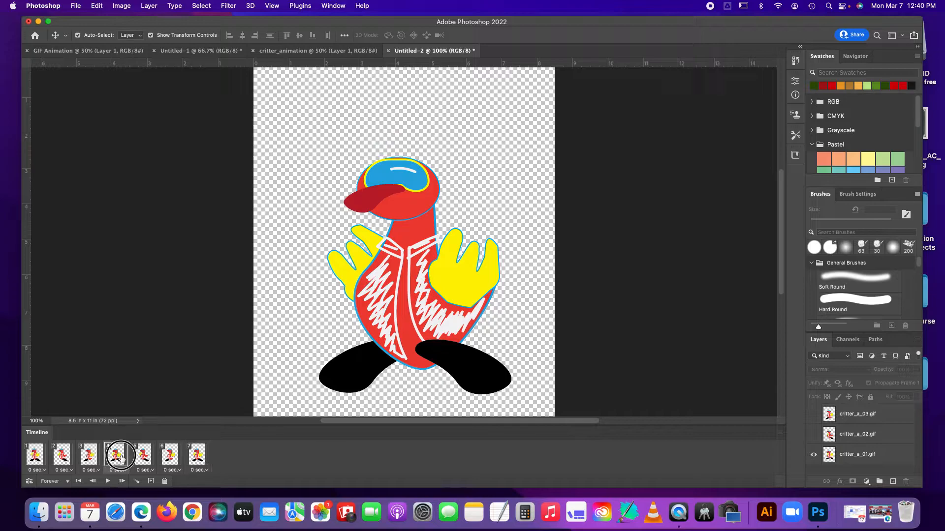
left_click(198, 460, "shift")
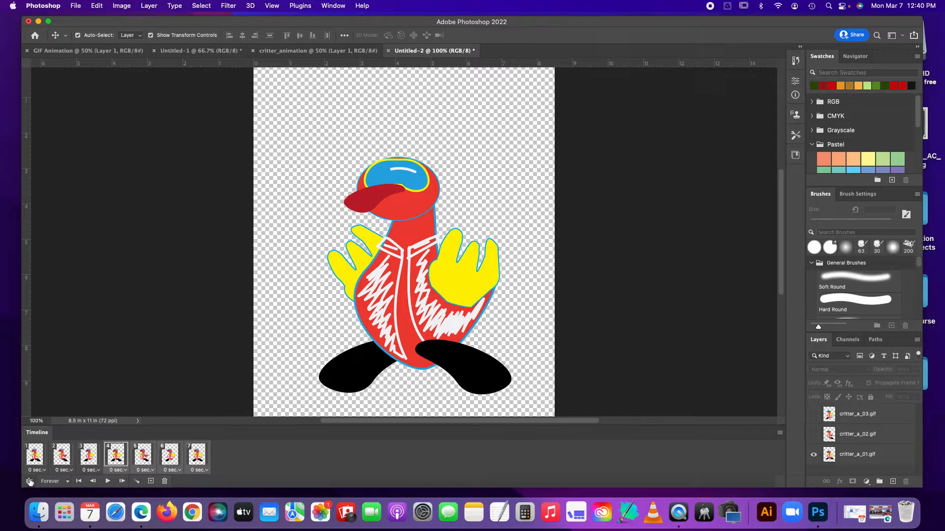
left_click(150, 481)
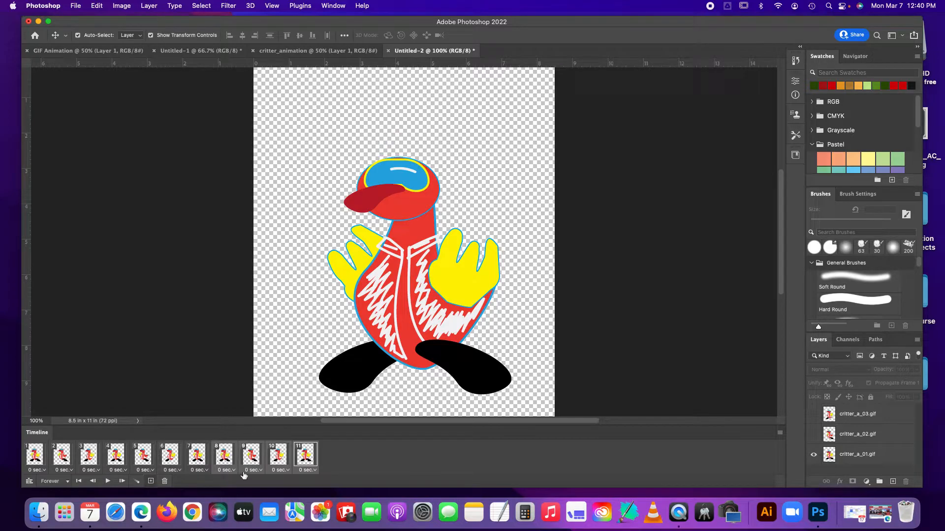
Delete the eighth frame, which repeats the critter_a_01.gif pose of frame 7
left_click(225, 456)
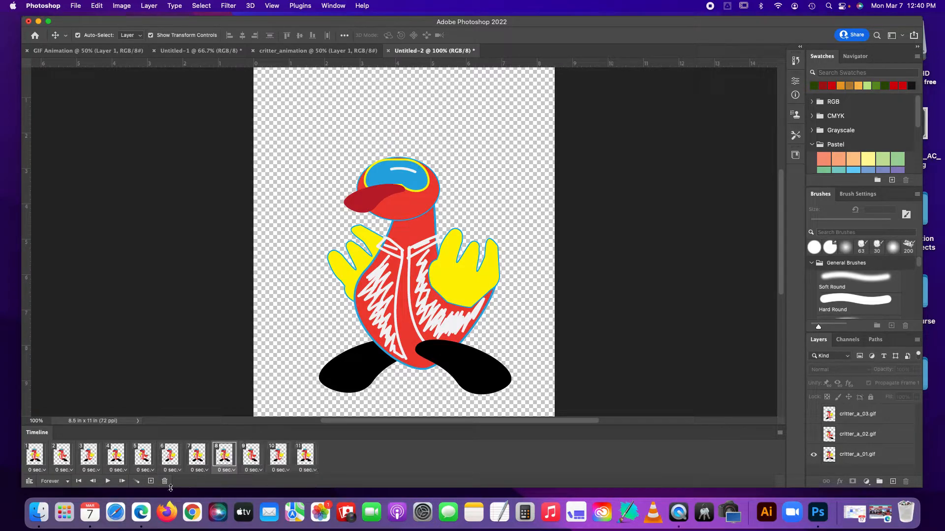
left_click(165, 482)
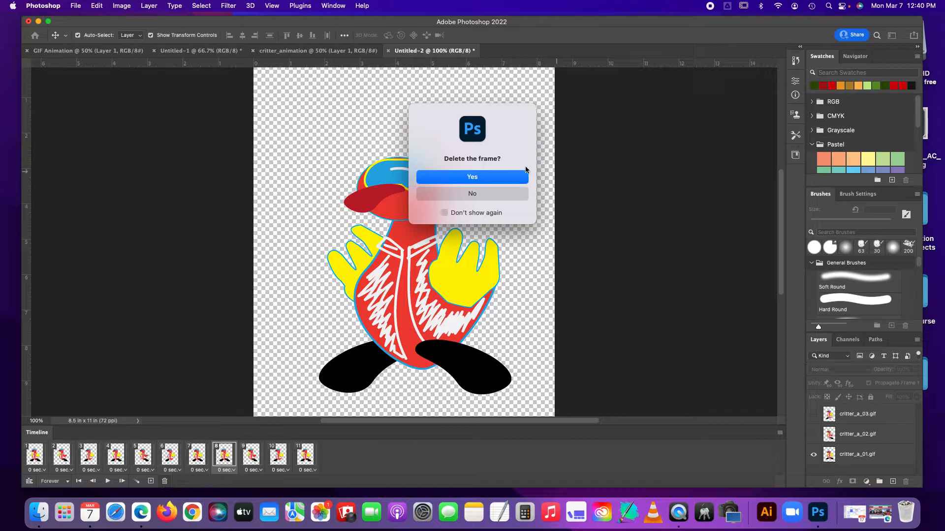
left_click(493, 181)
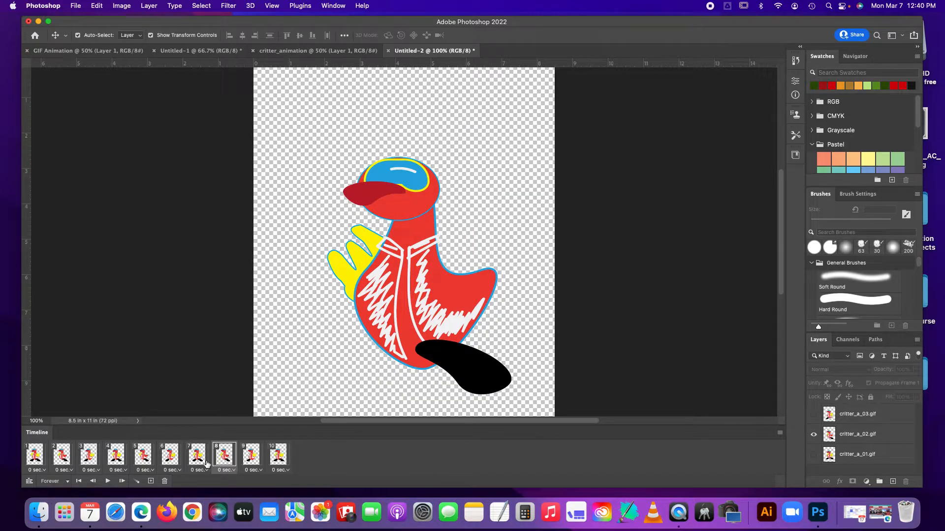
Check the pose in each of frames 1 through 10, and preview the looping animation
left_click(36, 457)
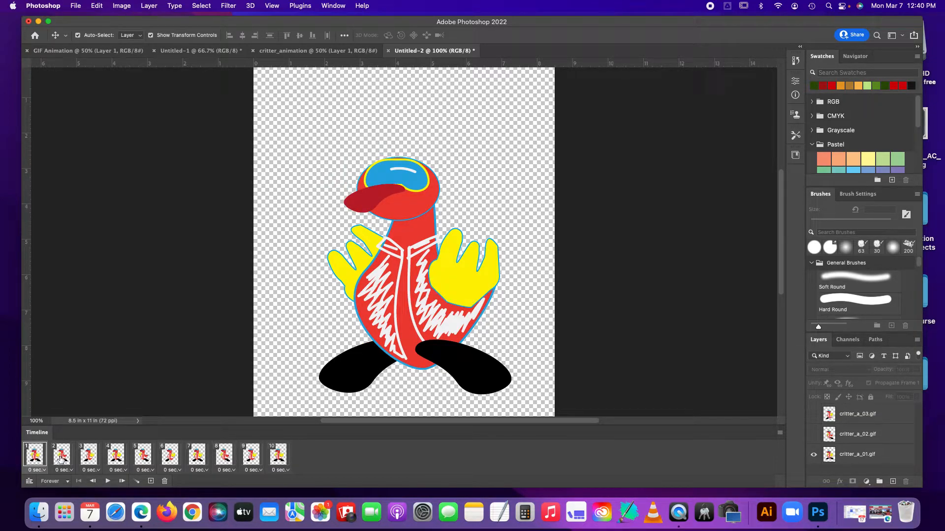
left_click(61, 458)
left_click(88, 456)
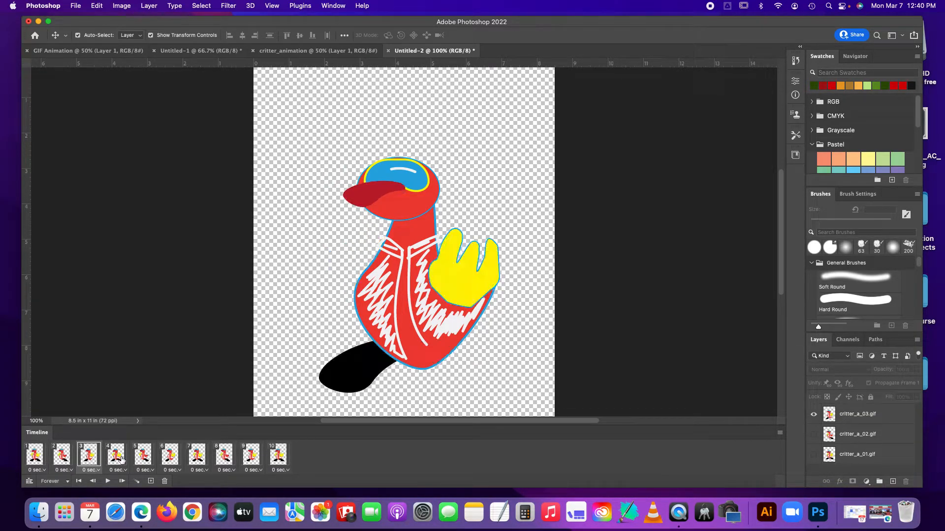
left_click(117, 457)
left_click(143, 457)
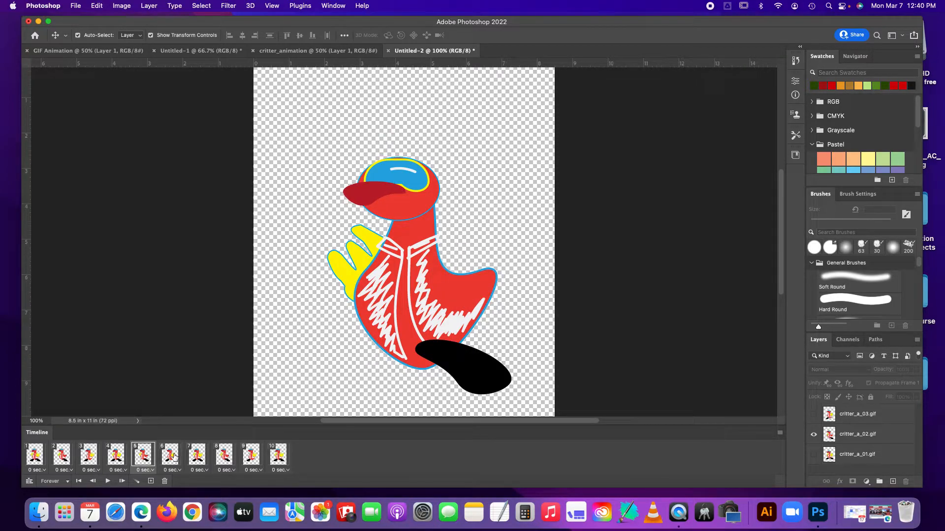
left_click(170, 456)
left_click(198, 457)
left_click(224, 457)
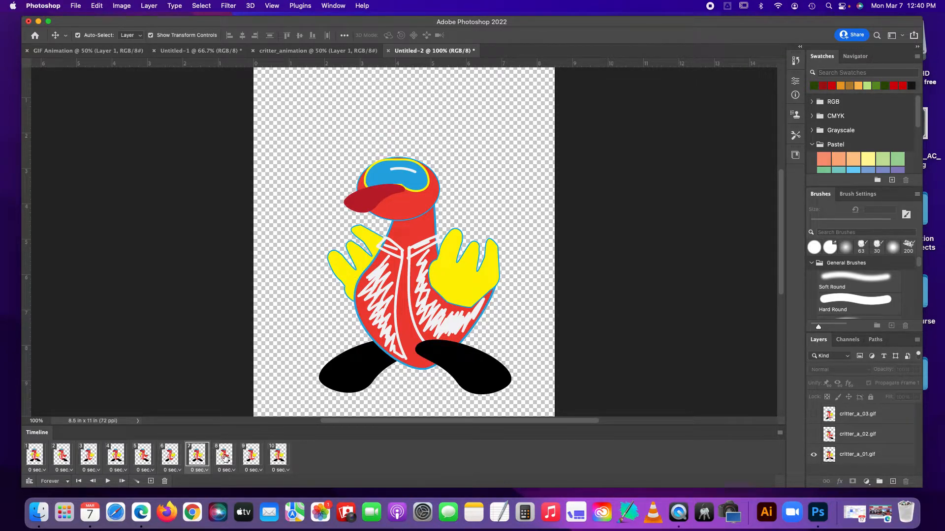
left_click(251, 457)
left_click(284, 460)
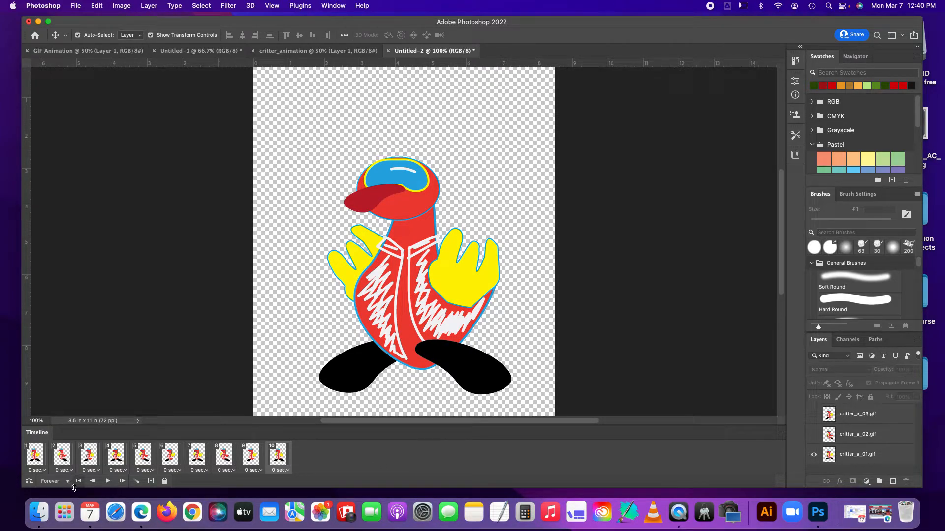
left_click(108, 481)
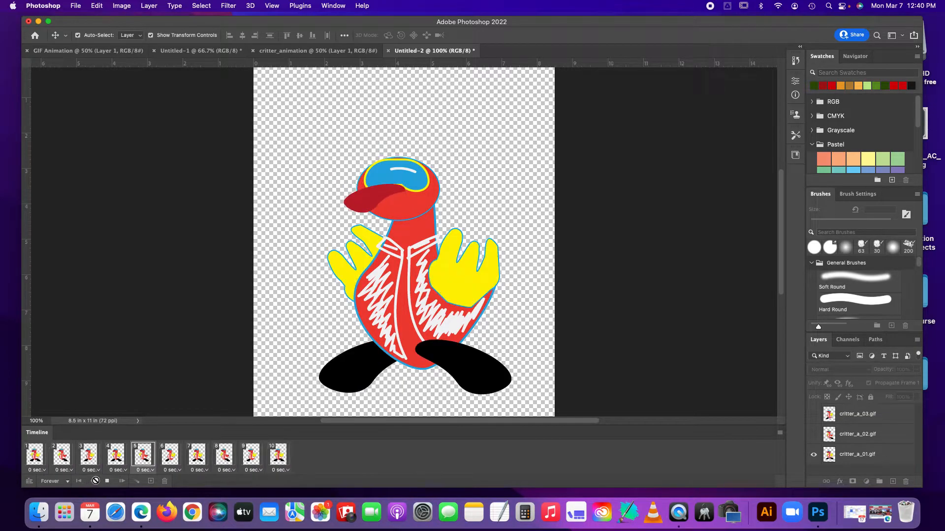
left_click(107, 481)
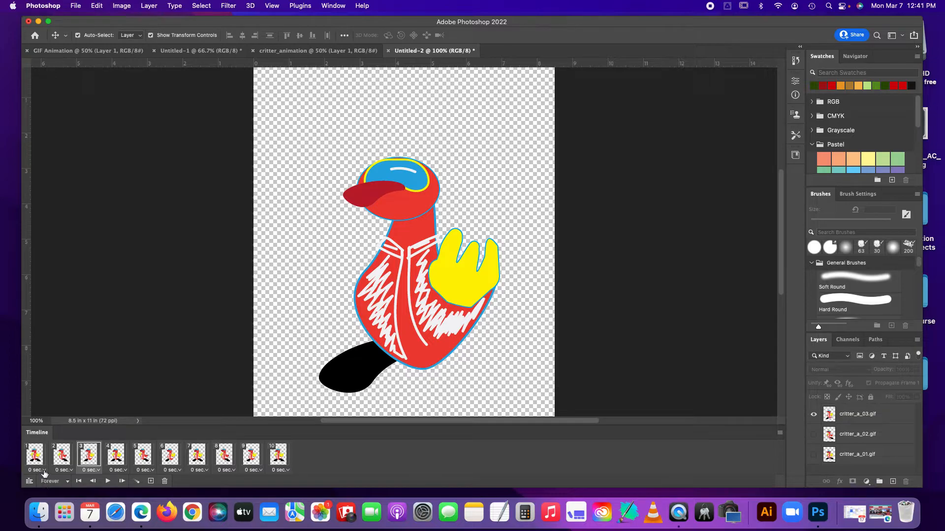
Set the delay of frames 1 through 4 to 0.2 seconds each
left_click(44, 471)
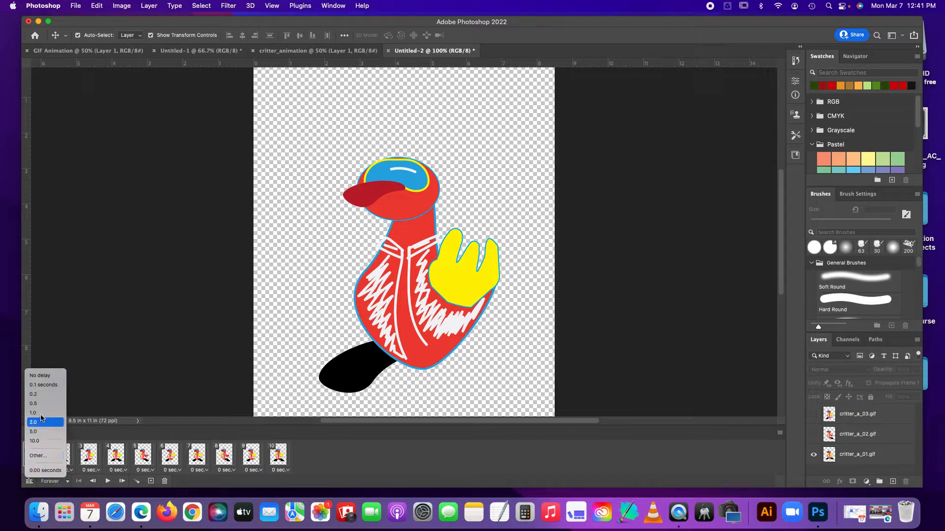
left_click(42, 396)
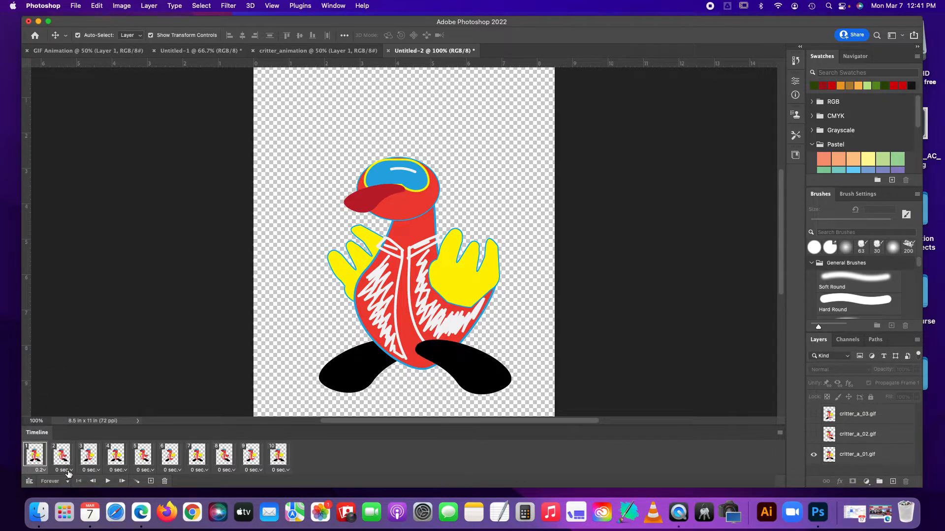
left_click(68, 470)
left_click(69, 394)
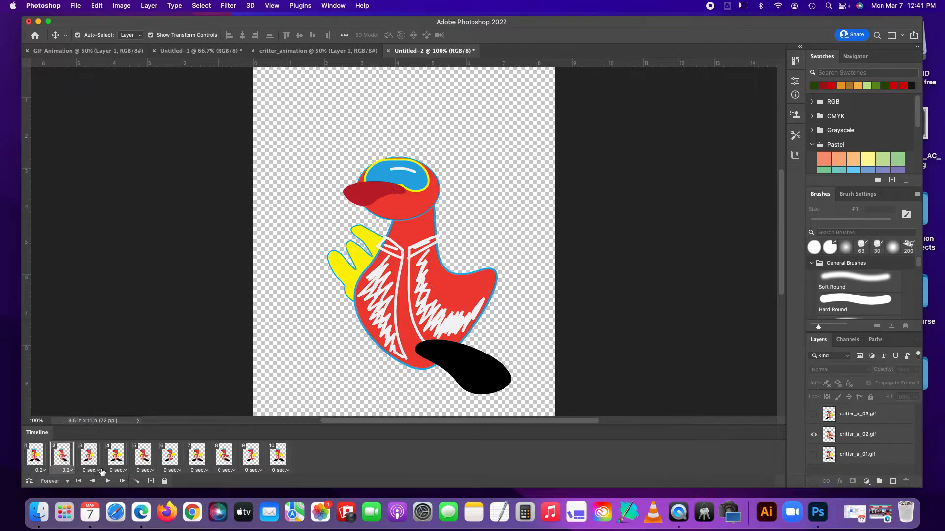
left_click(98, 474)
left_click(96, 394)
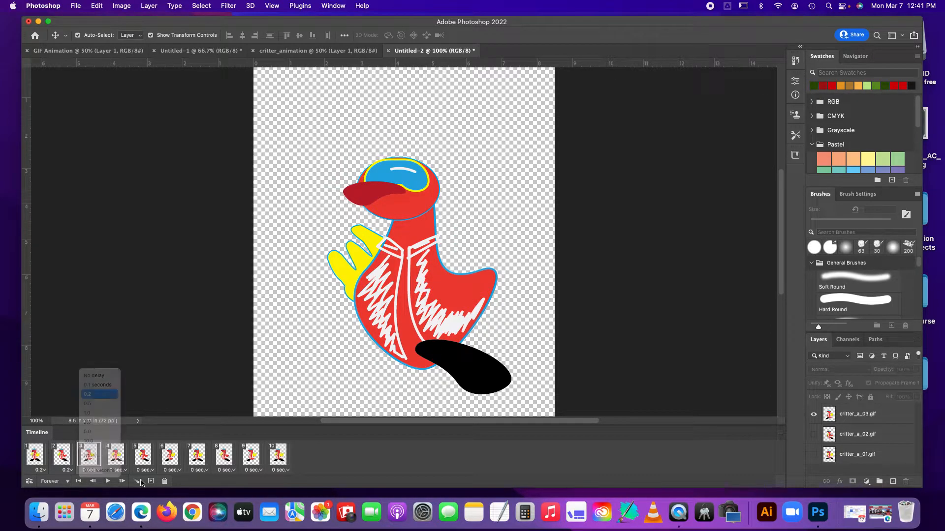
left_click(126, 471)
left_click(127, 394)
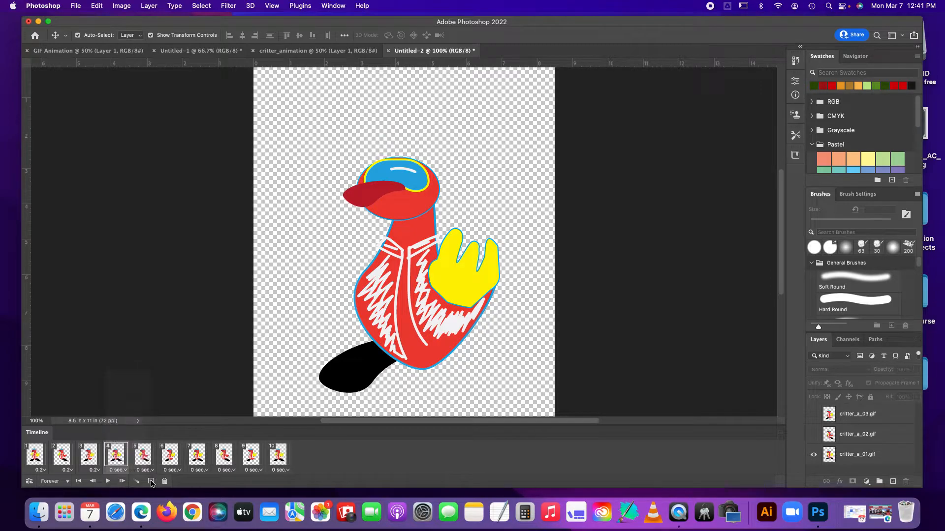
Set the delay of frames 5 through 7 to 0.2 seconds each
left_click(143, 455)
left_click(150, 470)
left_click(157, 394)
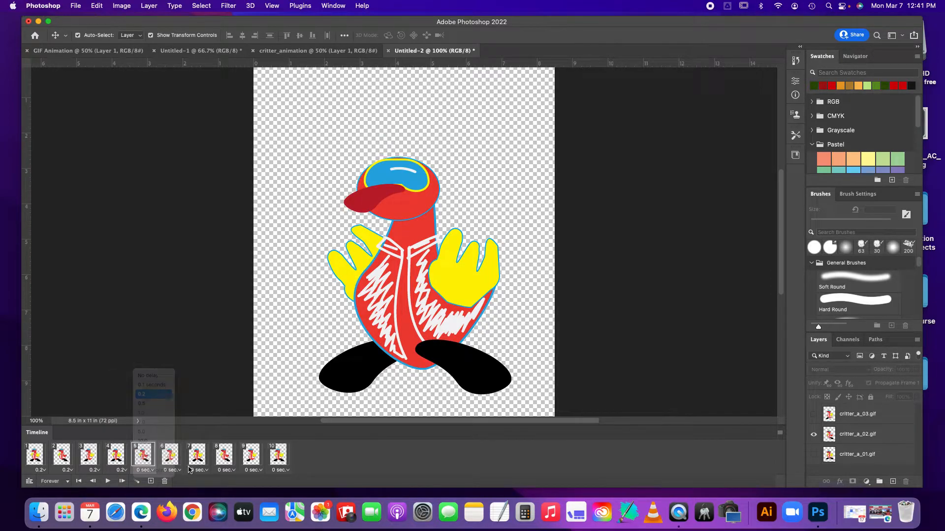
left_click(170, 454)
left_click(177, 470)
left_click(189, 394)
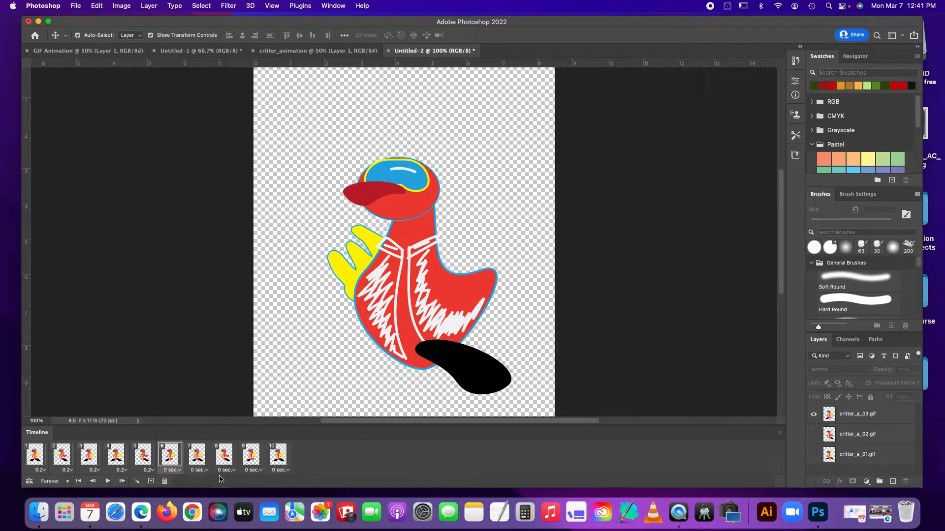
left_click(197, 453)
left_click(205, 470)
left_click(217, 396)
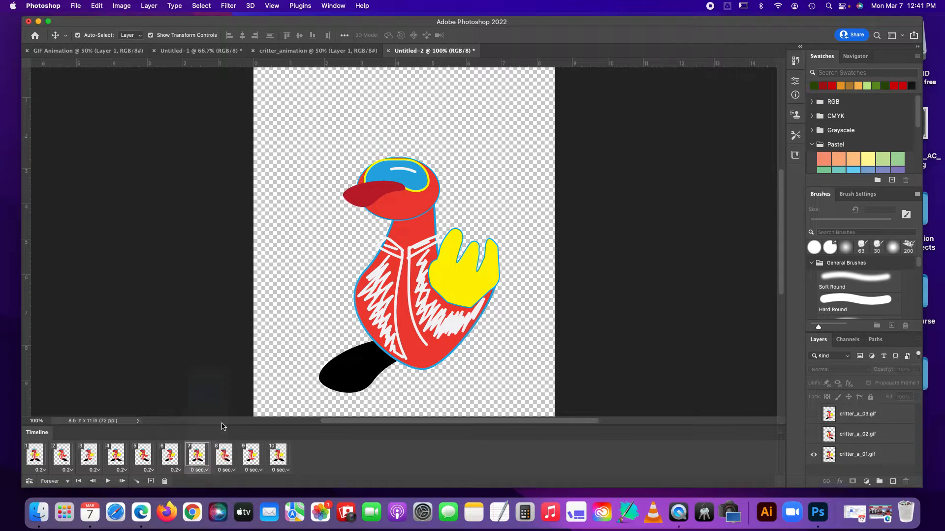
Set the delay of frames 8 through 10 to 0.2 seconds each
left_click(224, 453)
left_click(231, 470)
left_click(237, 394)
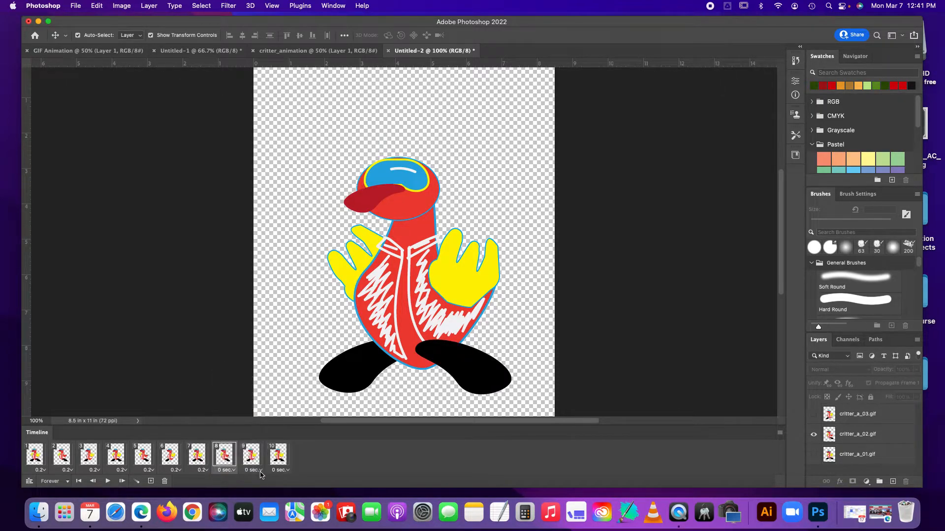
left_click(251, 454)
left_click(259, 470)
left_click(264, 394)
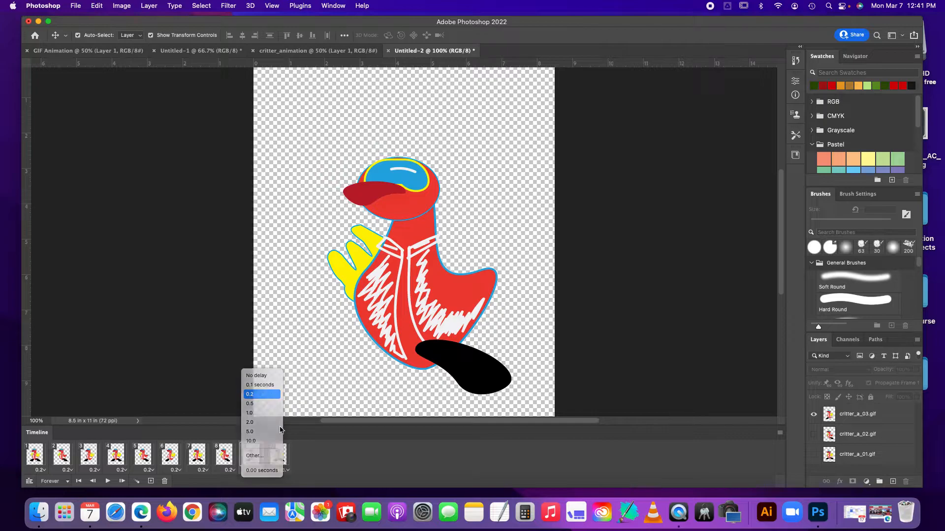
left_click(278, 454)
left_click(286, 470)
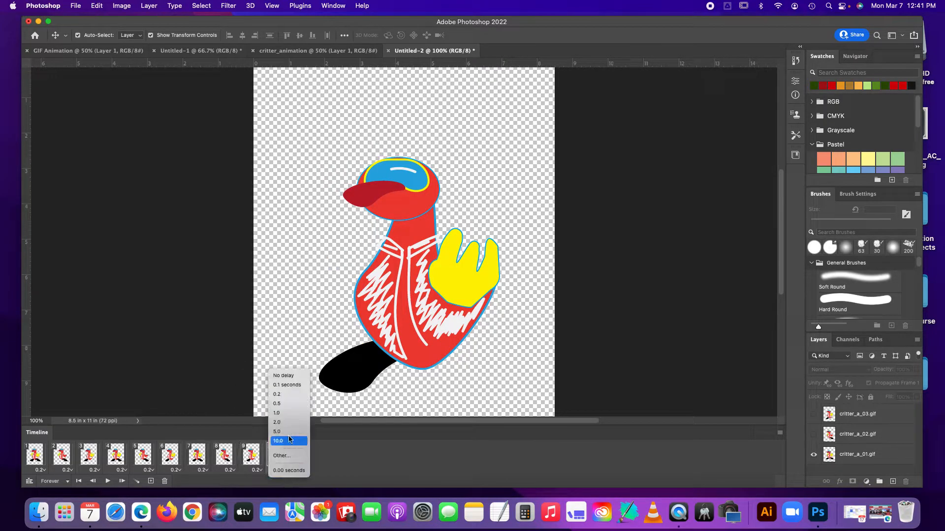
left_click(292, 395)
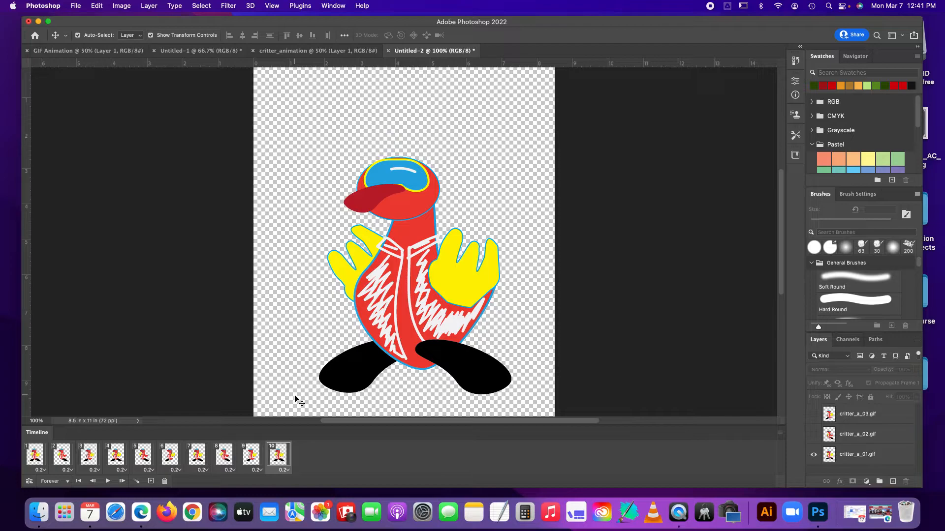
Preview the looping animation from frame 1 to judge the 0.2-second timing, and stop playback
left_click(30, 457)
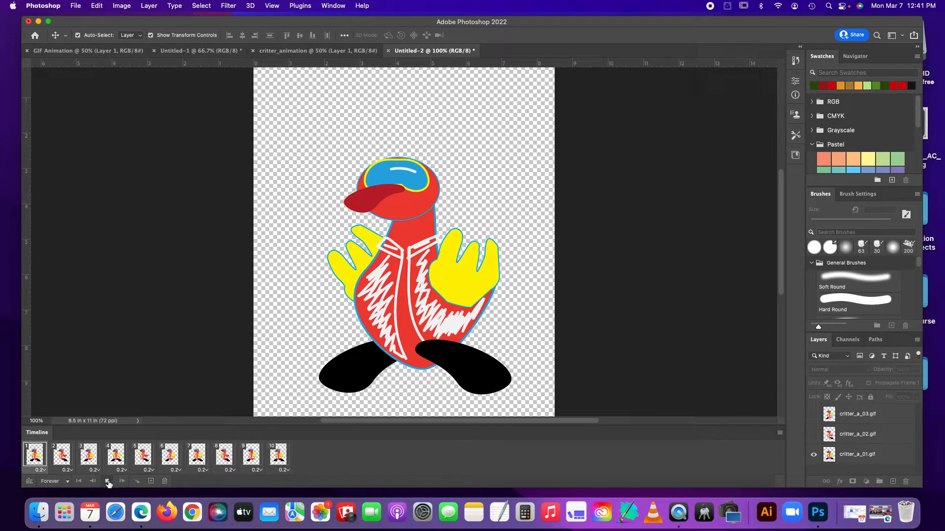
left_click(108, 482)
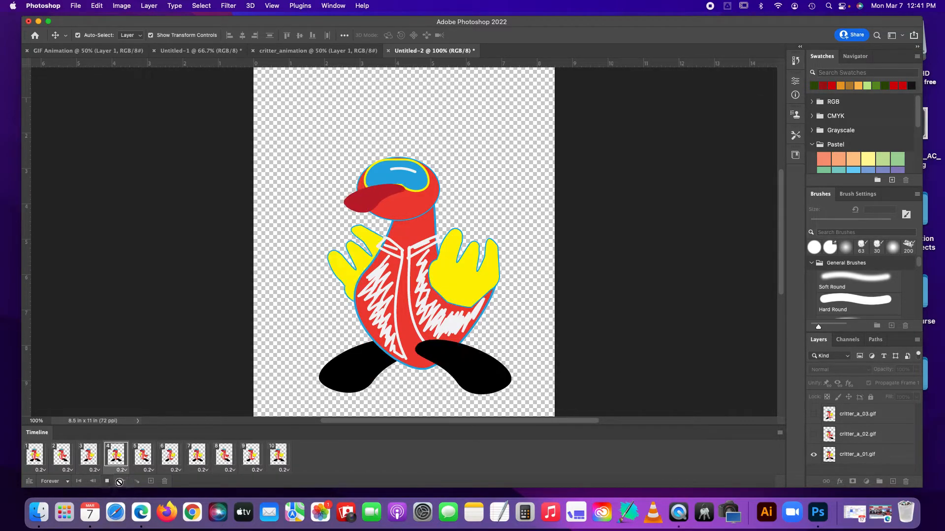
left_click(107, 481)
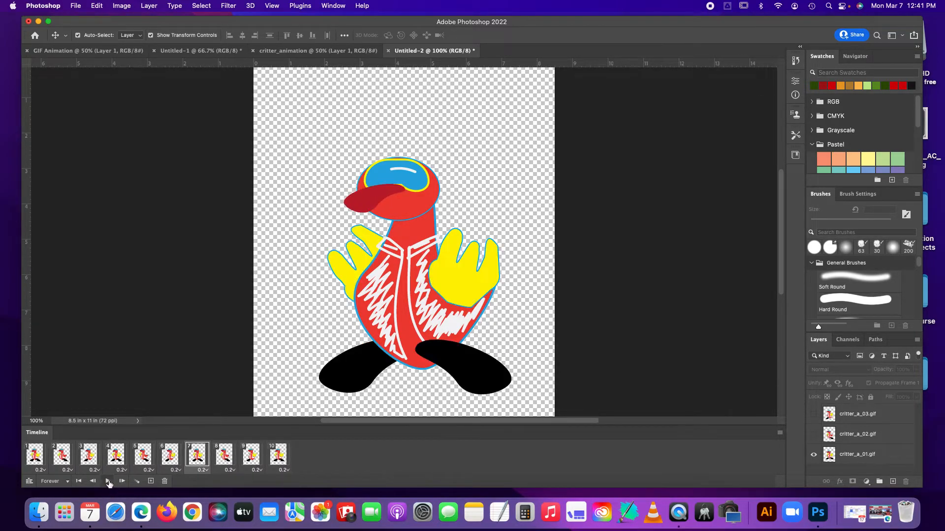
Shorten the delay of frames 7 and 4 to 0.1 seconds each
left_click(205, 472)
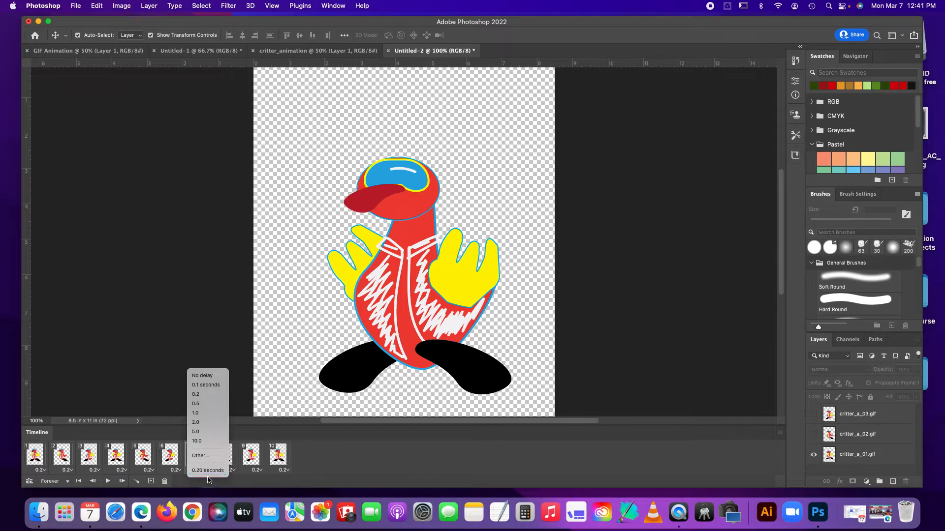
left_click(213, 388)
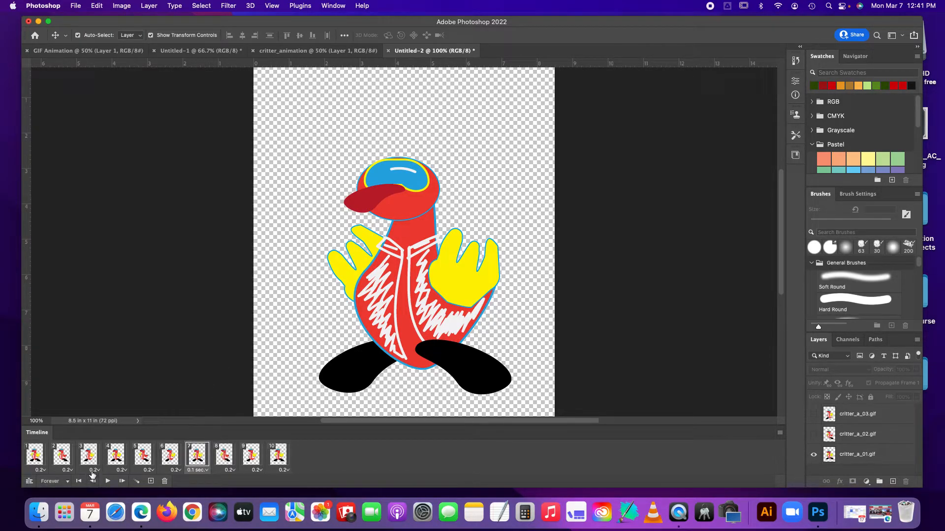
left_click(121, 470)
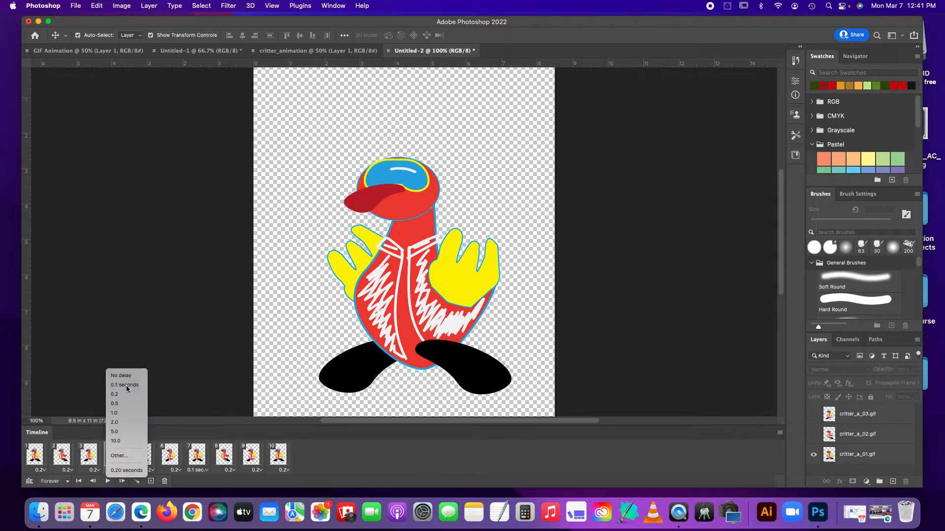
left_click(126, 385)
Return to the first frame and preview the animation with the shortened delays
left_click(79, 482)
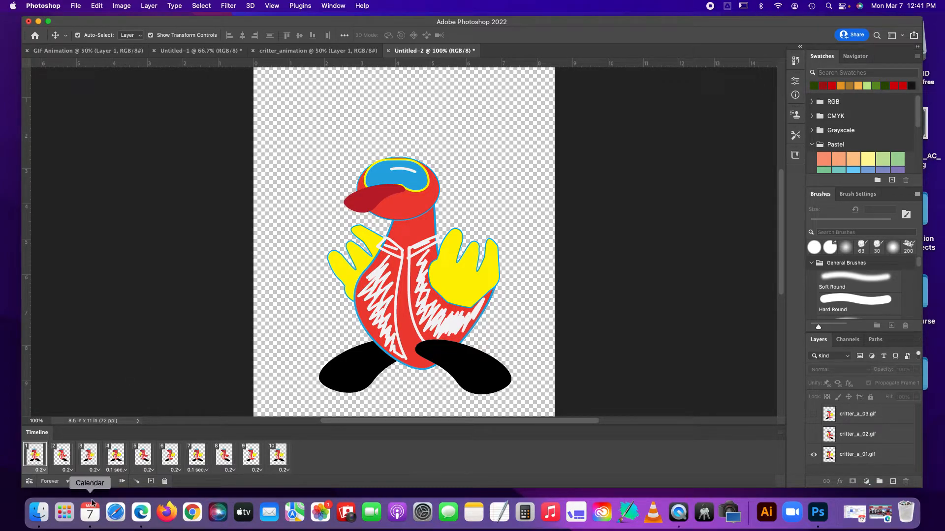
left_click(107, 482)
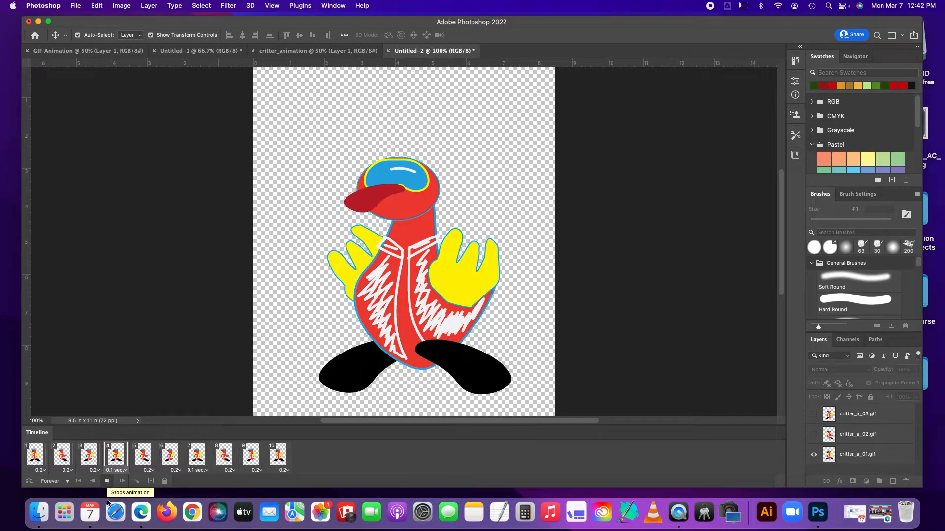
left_click(106, 482)
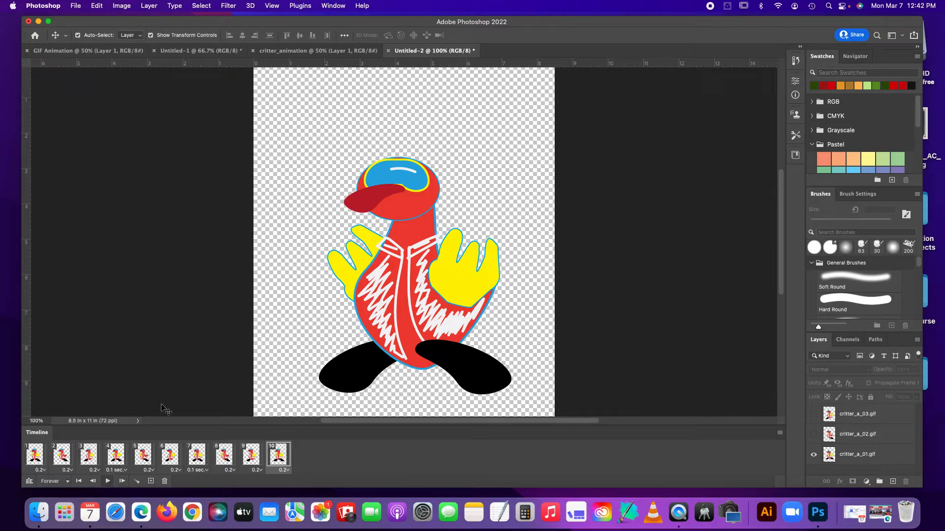
Open the Save for Web (Legacy) export, compare the Original, Optimized, 2-Up and 4-Up previews, and keep the GIF 128 Dithered preset
left_click(74, 6)
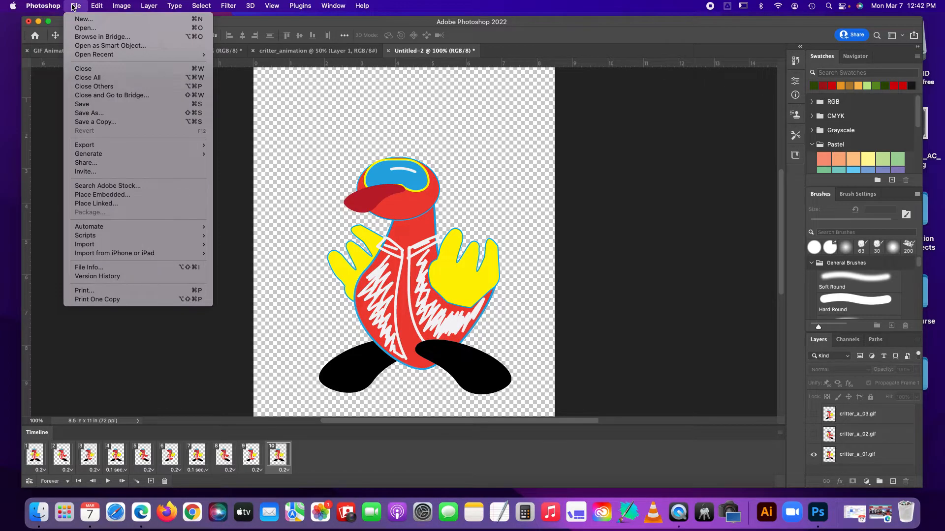
mouse_move(192, 149)
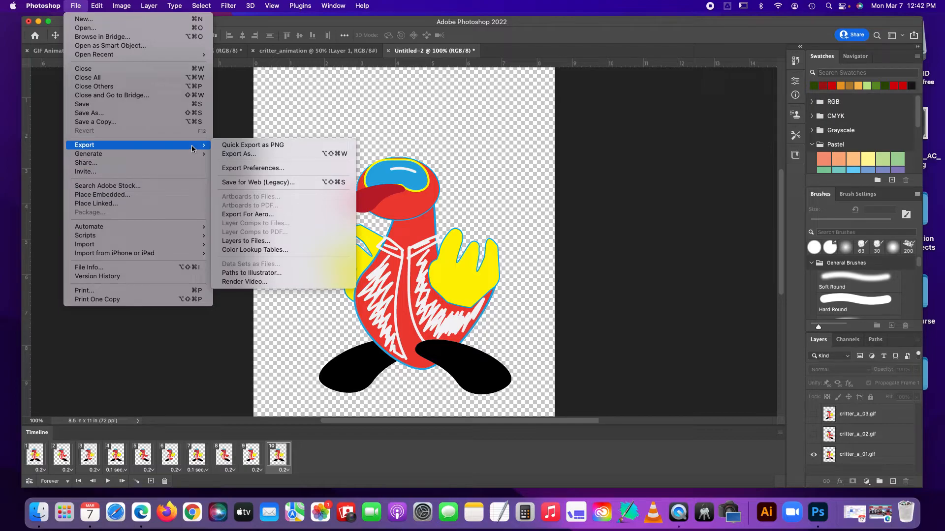
left_click(247, 183)
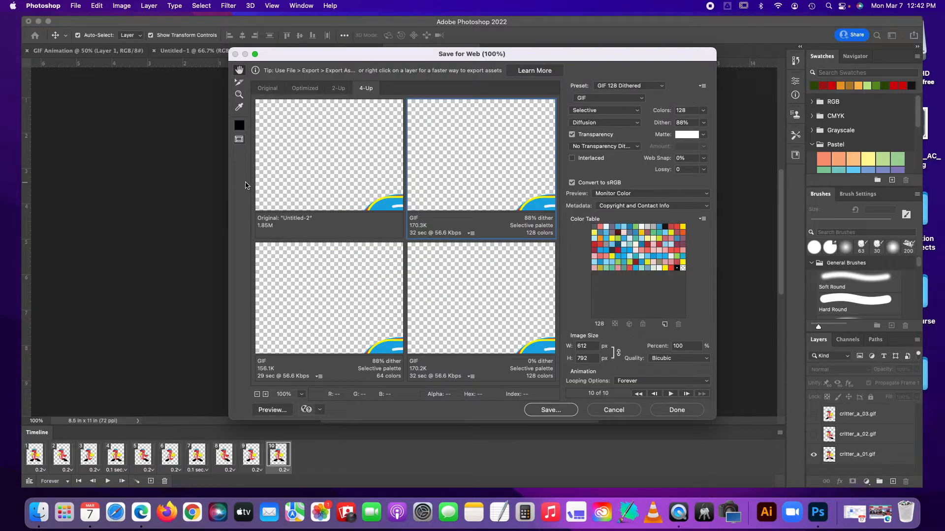
left_click(269, 91)
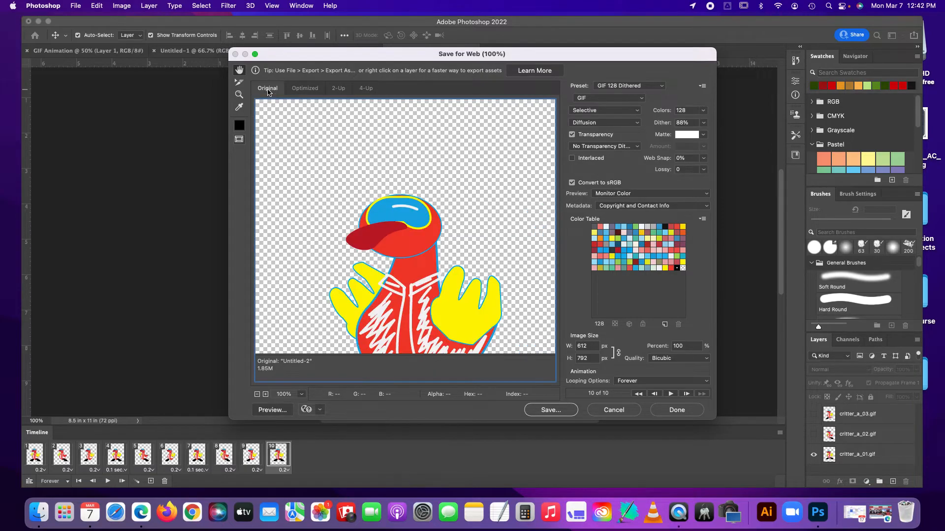
left_click(301, 91)
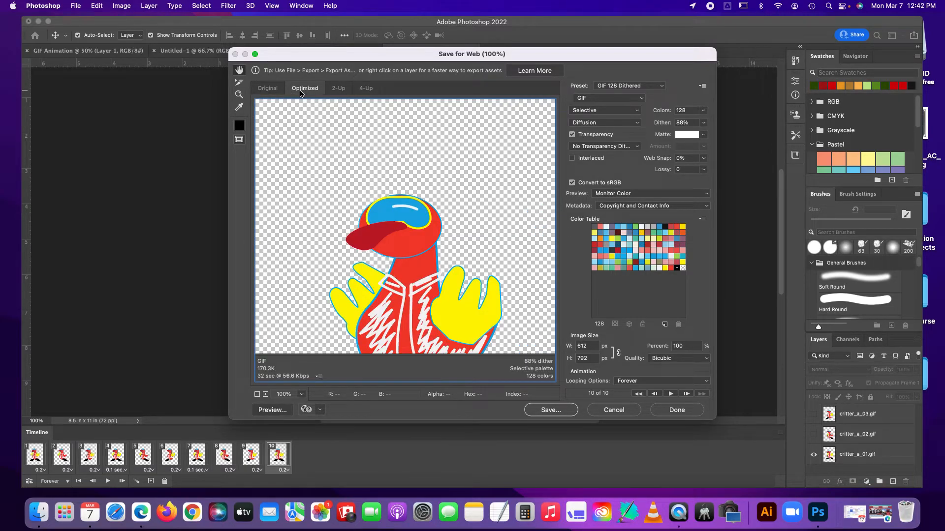
left_click(335, 91)
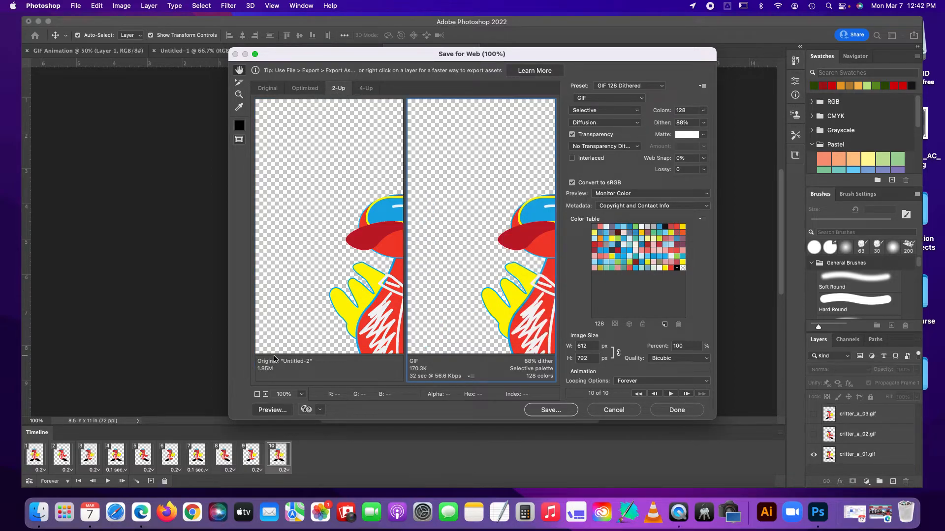
left_click(361, 89)
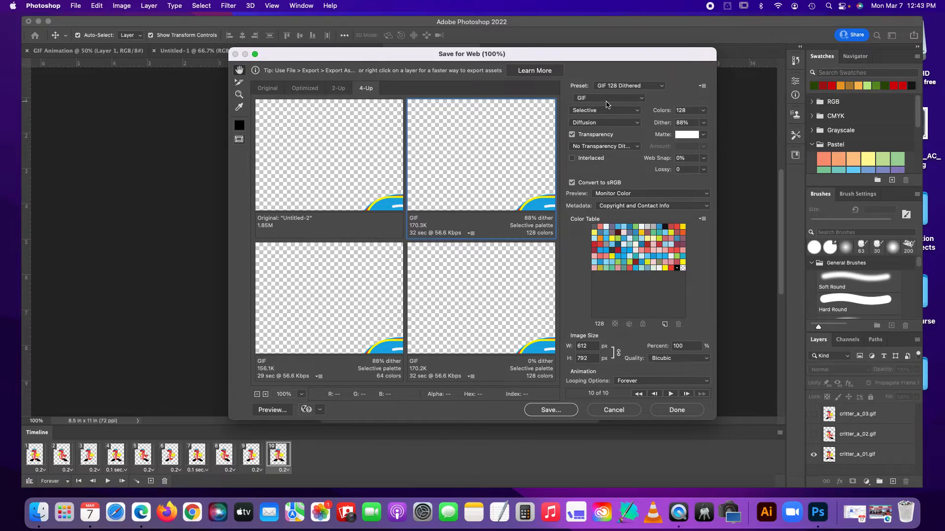
left_click(654, 87)
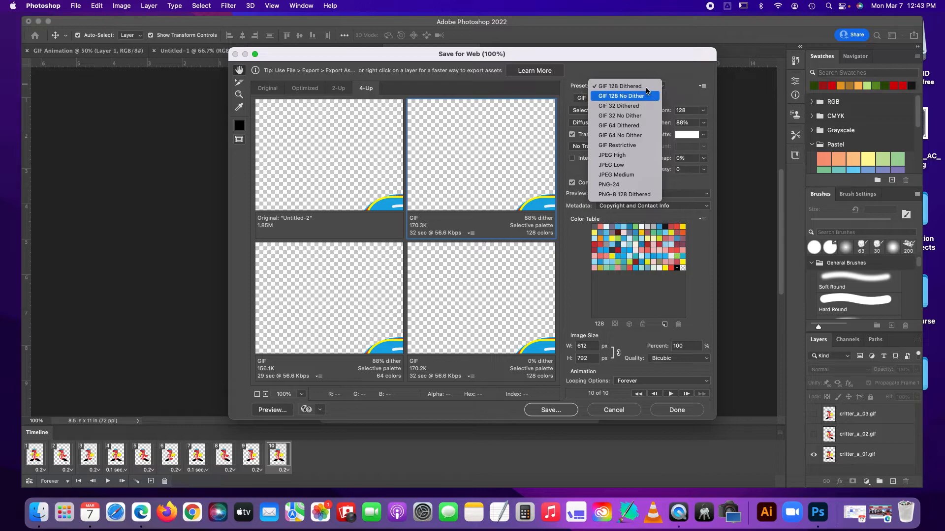
left_click(661, 70)
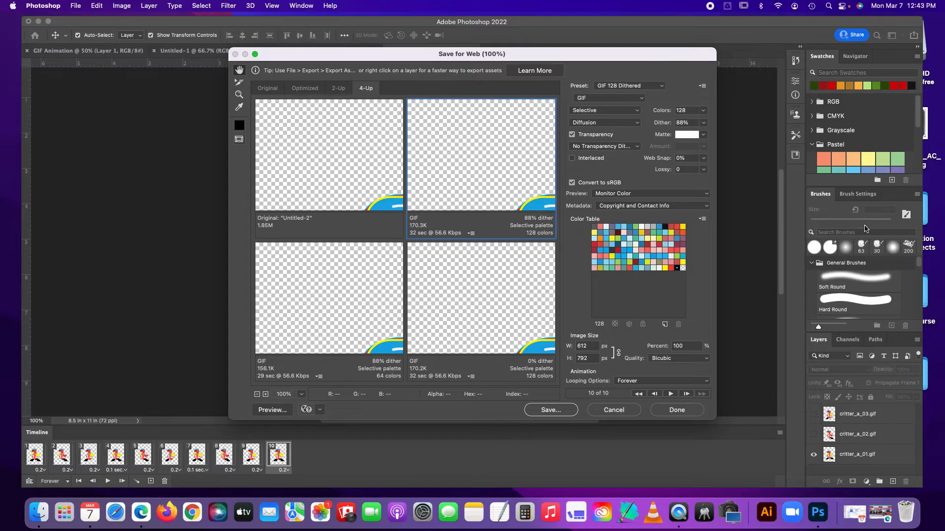
Save the optimized animation in the art250 folder as critter_animate_final.gif, with the format Images Only
left_click(551, 414)
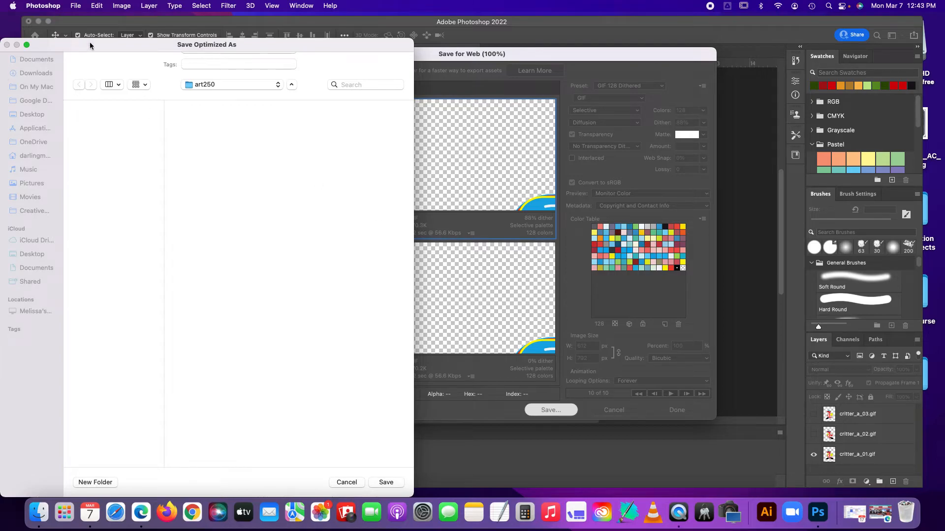
left_click_drag(91, 42, 249, 52)
left_click(378, 70)
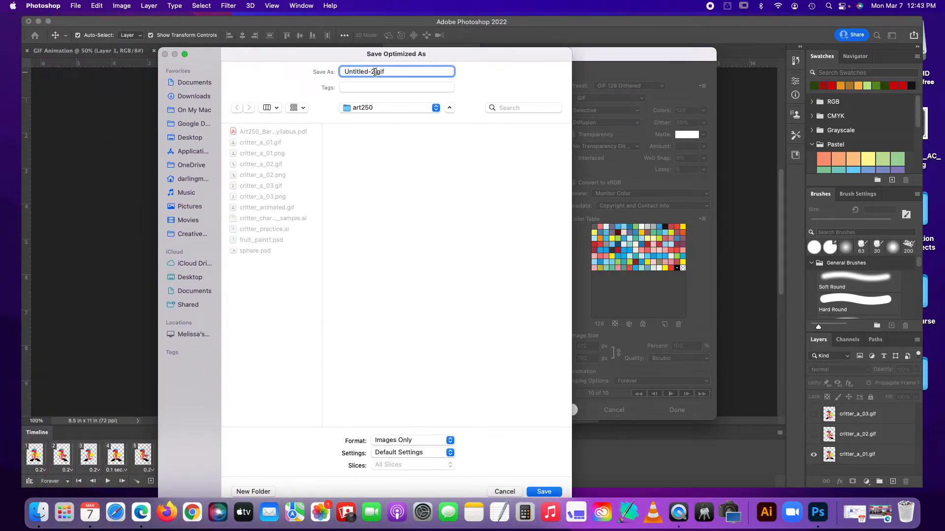
key("BackSpace")
key("BackSpace")
key("BackSpace")
key("BackSpace")
key("BackSpace")
key("BackSpace")
key("BackSpace")
key("BackSpace")
key("BackSpace")
key("BackSpace")
type("criteter_animate_fina")
left_click(544, 492)
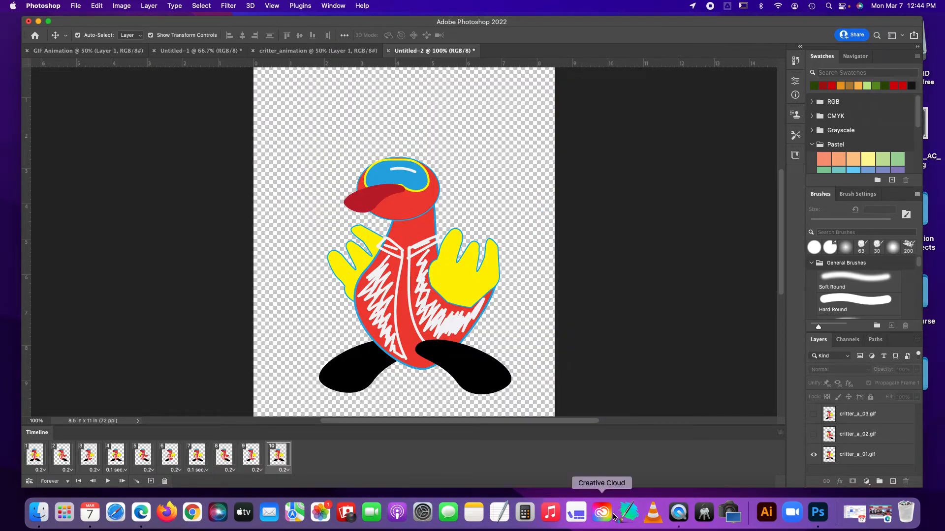
Minimize Photoshop and open the art250 folder from the desktop in Finder
left_click(38, 21)
left_click(905, 378)
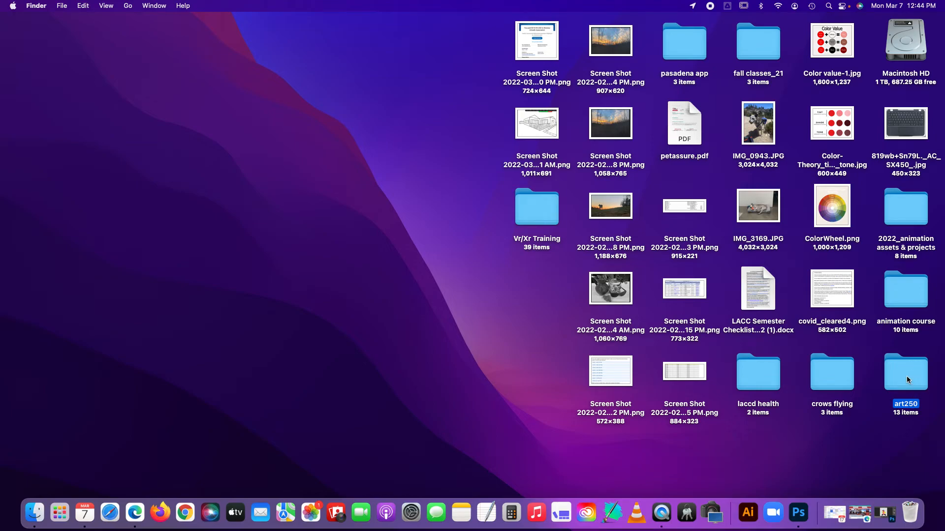
double_click(906, 376)
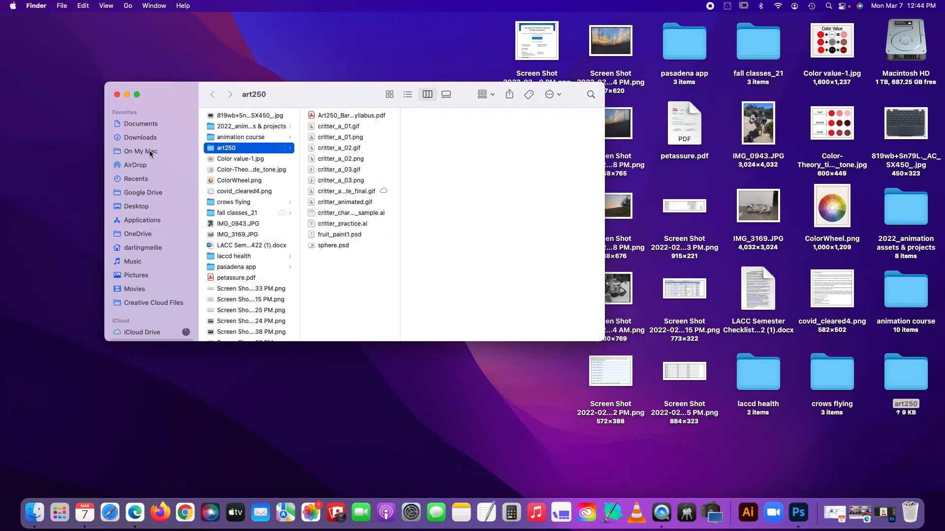
scroll(285, 275, "down", 1)
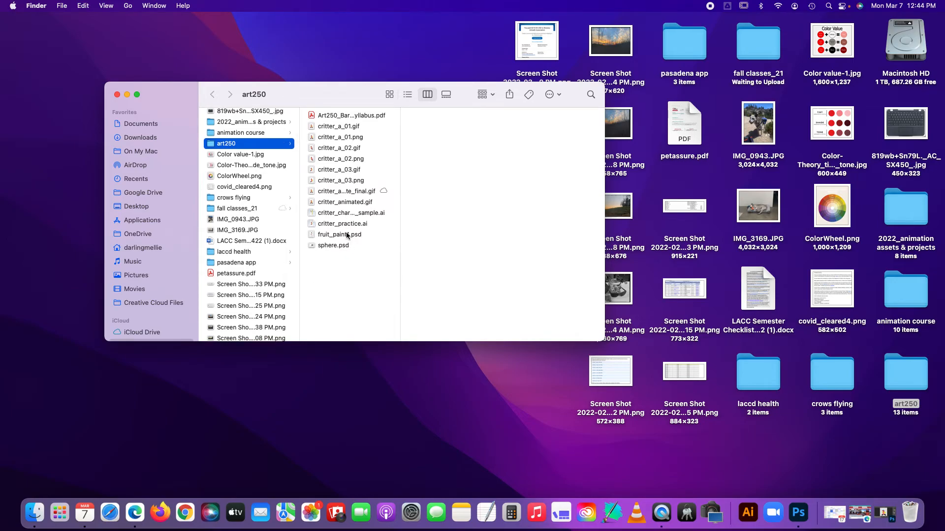
Compare the previews of critter_animated.gif and critter_animate_final.gif in an enlarged Finder window, and close the window
left_click(350, 204)
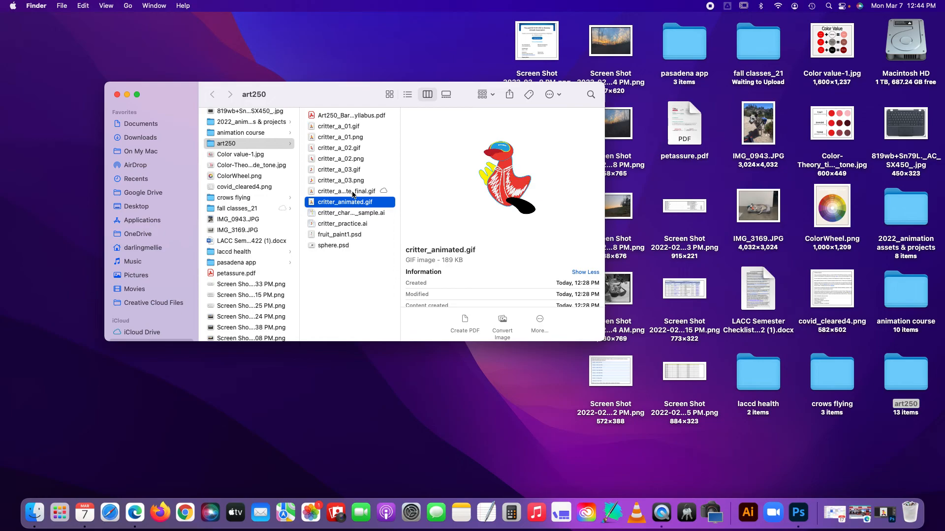
left_click(352, 192)
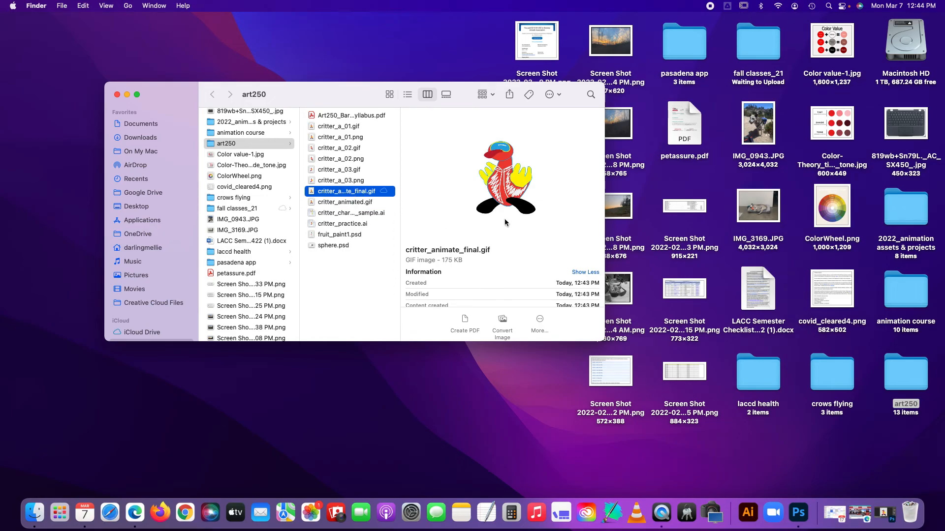
left_click(339, 202)
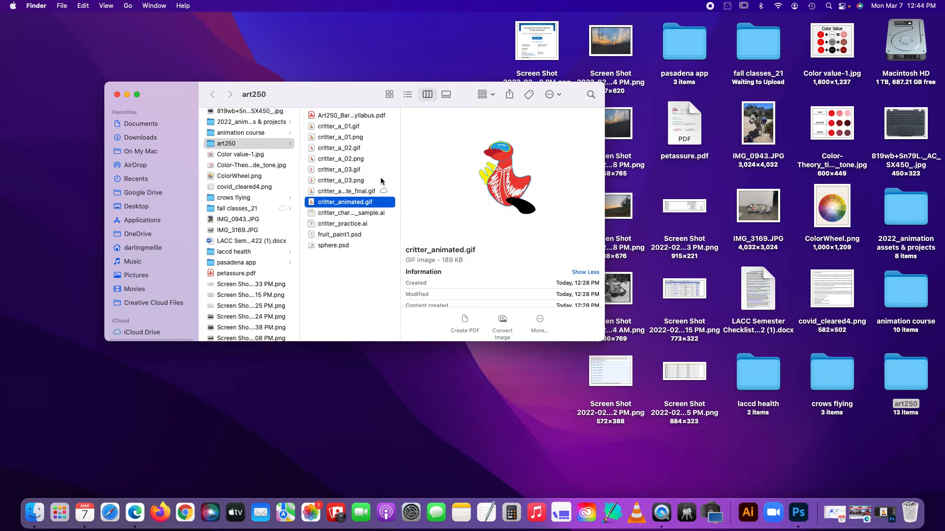
left_click(355, 193)
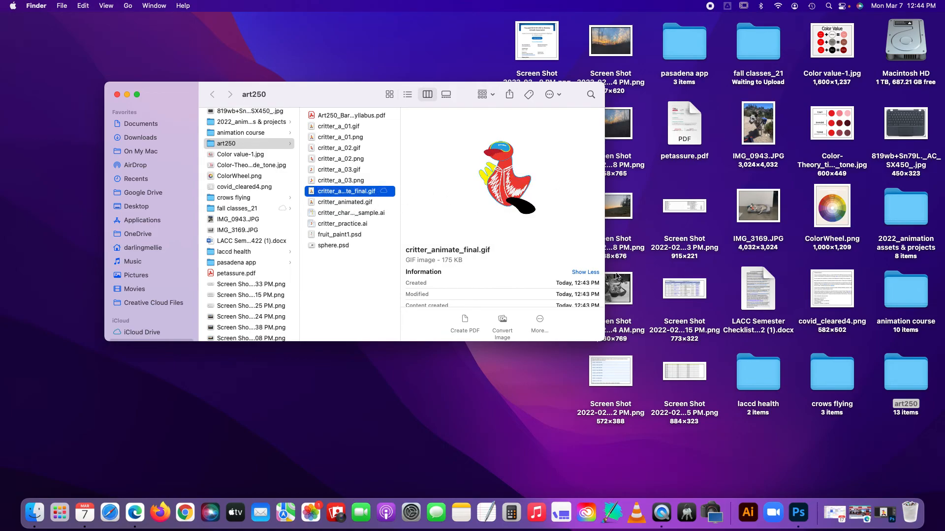
left_click_drag(604, 341, 678, 391)
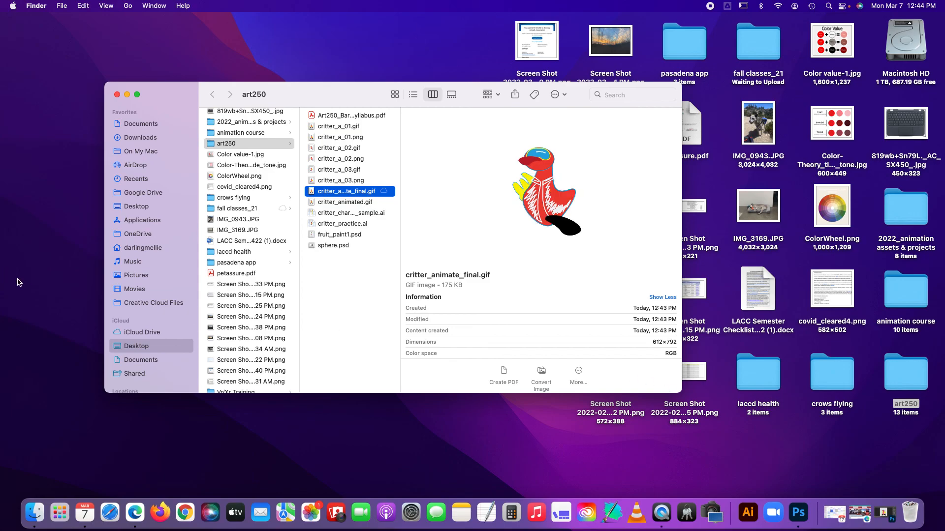
left_click(117, 95)
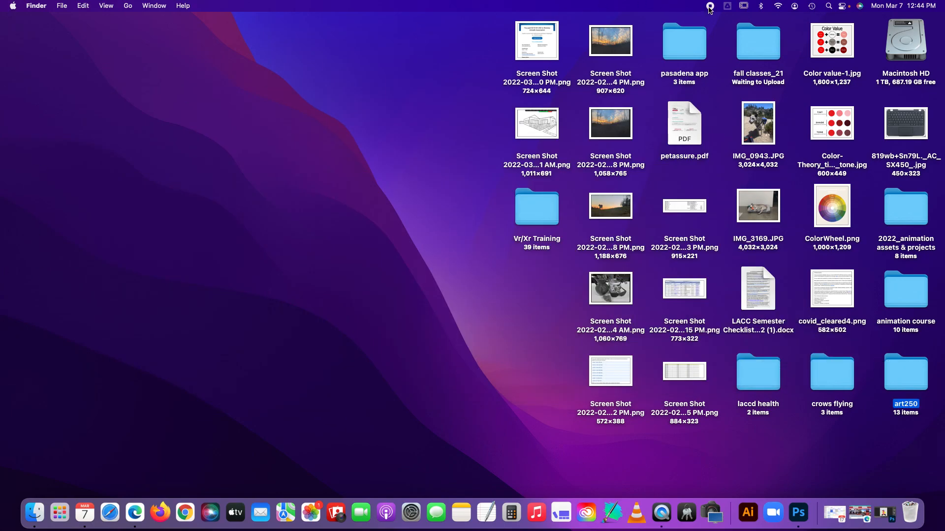